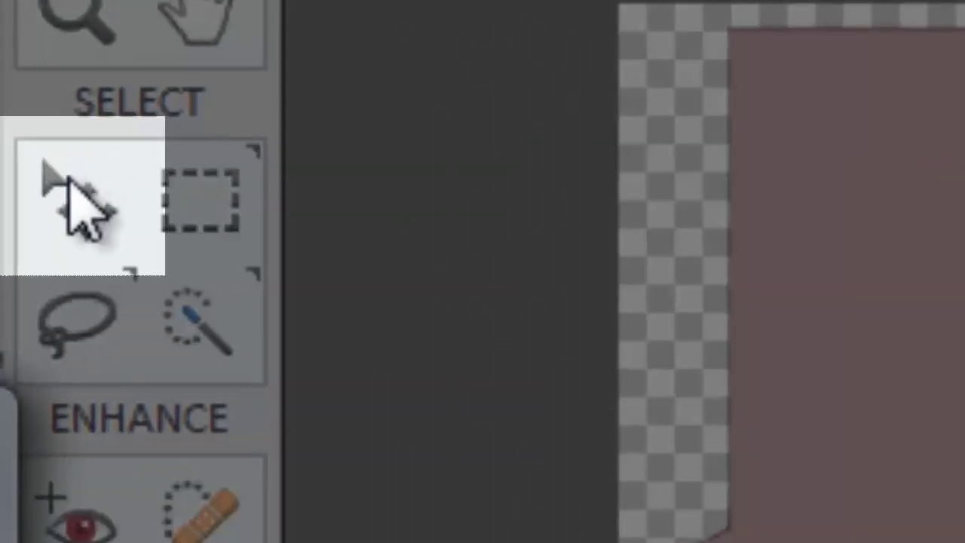
- Select the front of box layer with the Move tool and hide the tool options
{"action": "left_click", "coordinate": [76, 212]}
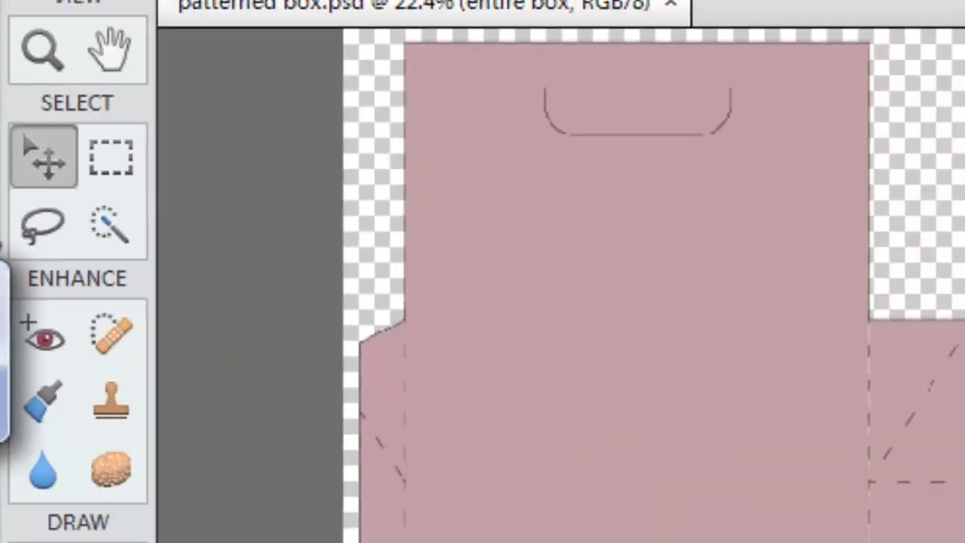
{"action": "left_click", "coordinate": [467, 315]}
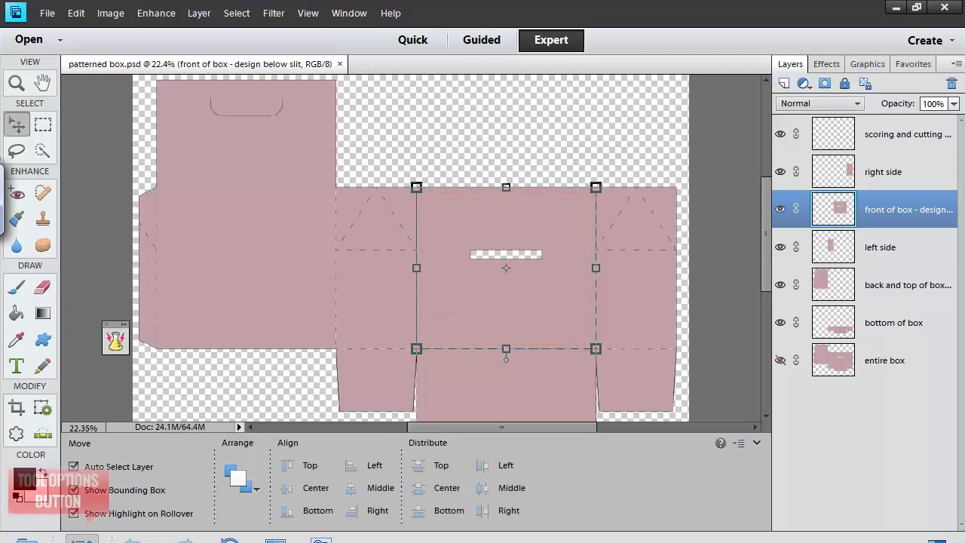
{"action": "left_click", "coordinate": [95, 534]}
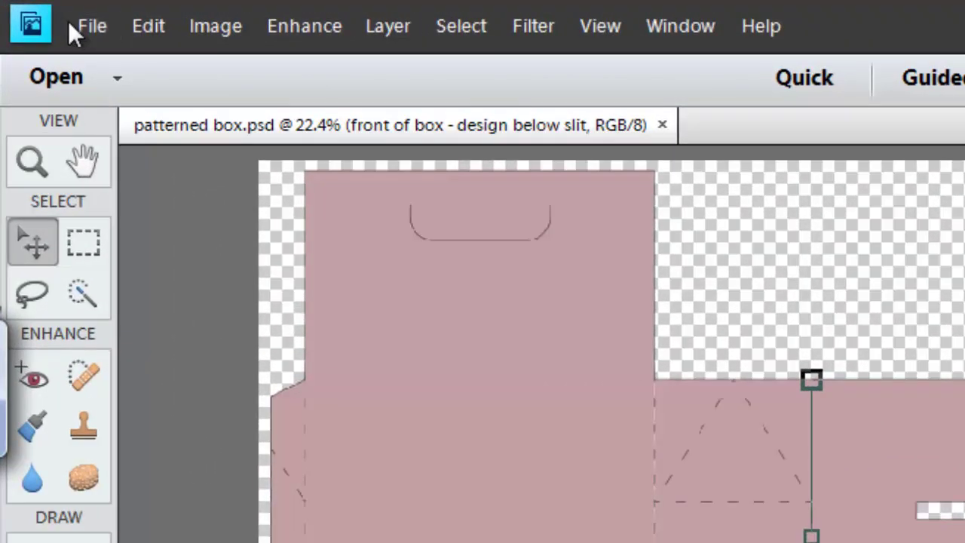
- Place the SummerLovin'Multi3 dotted paper from the SummerLovin'-Multi-pp folder into the box document
{"action": "left_click", "coordinate": [39, 13]}
{"action": "left_click", "coordinate": [175, 438]}
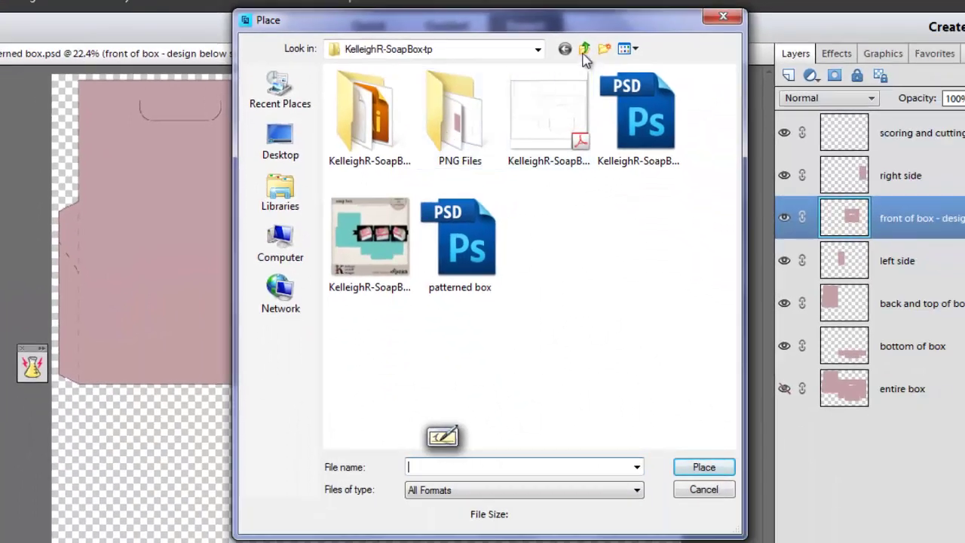
{"action": "left_click", "coordinate": [623, 52]}
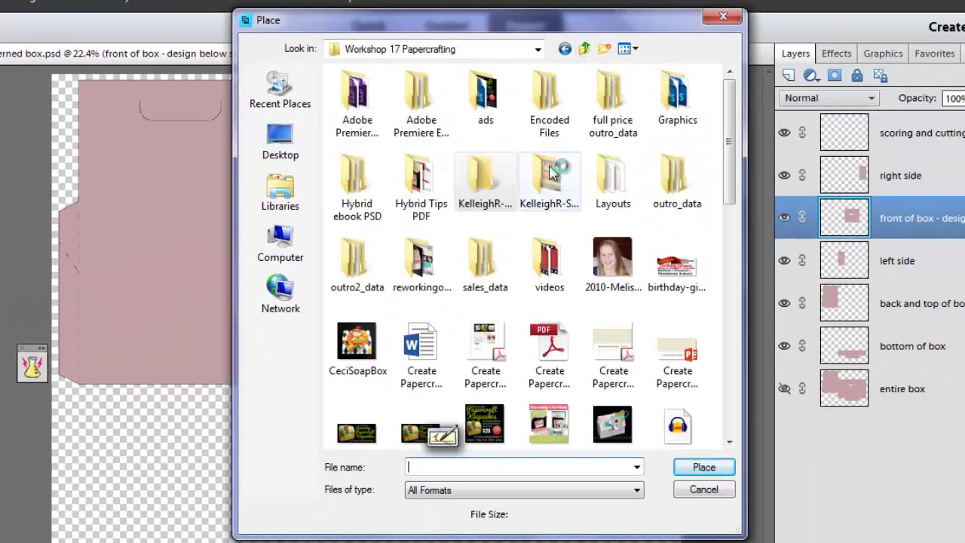
{"action": "double_click", "coordinate": [590, 189]}
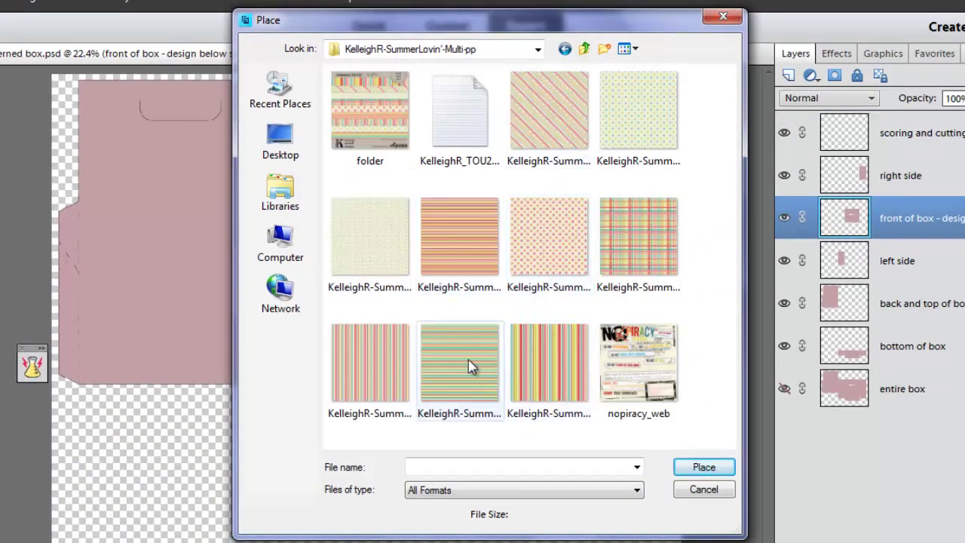
{"action": "left_click", "coordinate": [467, 369]}
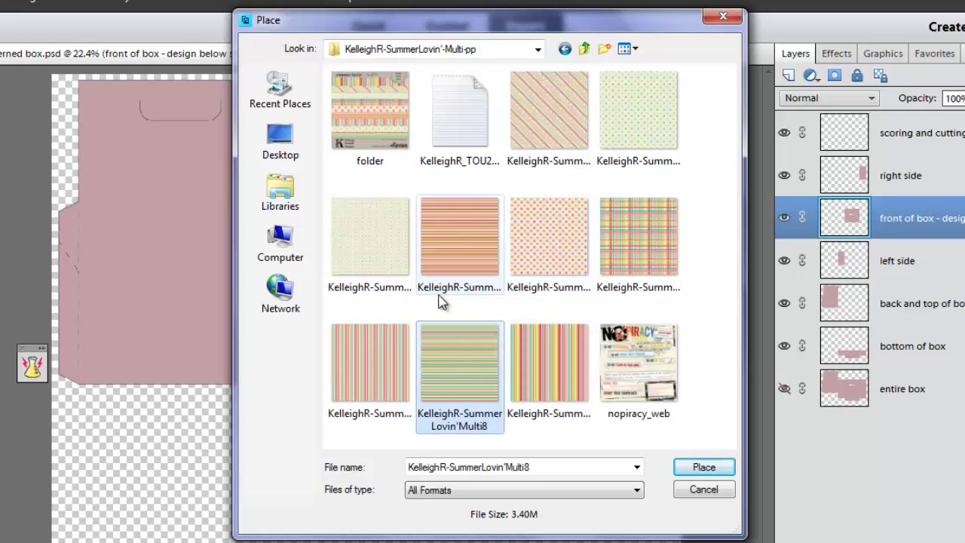
{"action": "double_click", "coordinate": [366, 258]}
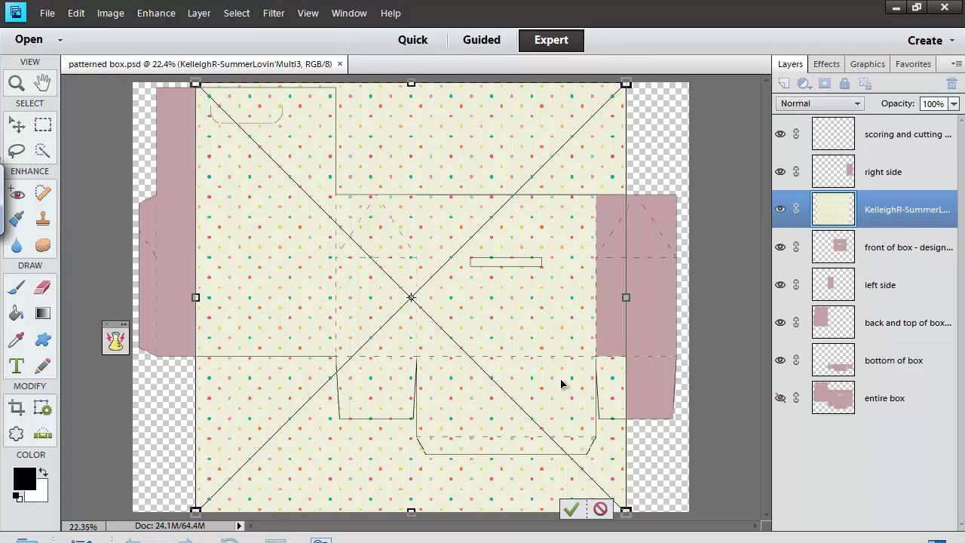
{"action": "key", "text": "Return"}
- Align the dotted paper with the box template's upper-left corner and enlarge it to cover the whole template
{"action": "left_click_drag", "start_coordinate": [248, 254], "coordinate": [192, 254]}
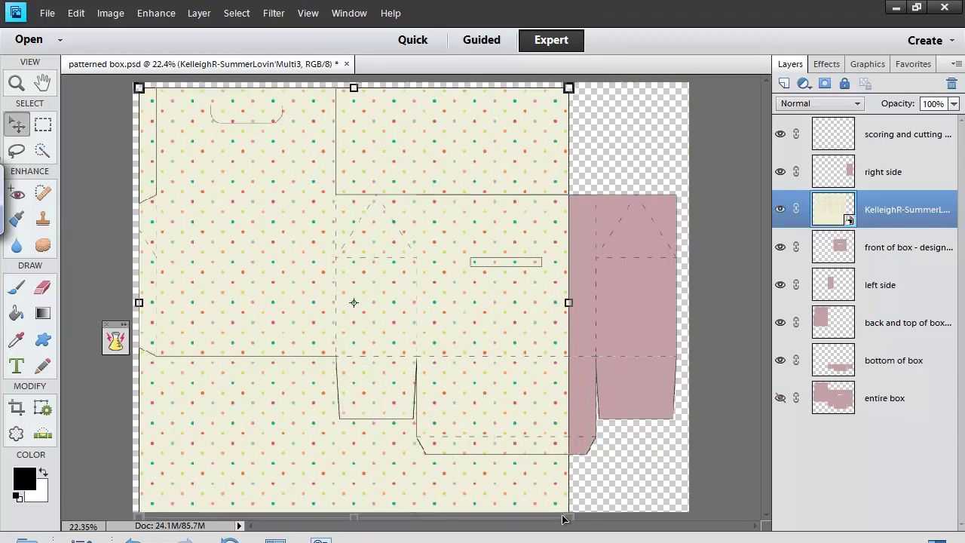
{"action": "left_click_drag", "start_coordinate": [569, 520], "coordinate": [678, 521]}
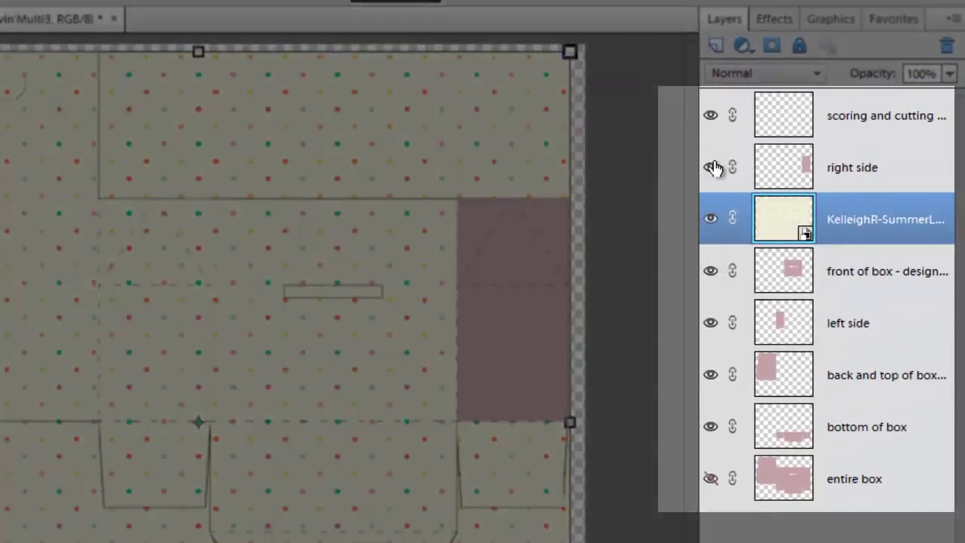
- Hide the five individual box panel layers and show the entire box layer, keeping the dotted paper layer visible
{"action": "left_click", "coordinate": [741, 169]}
{"action": "left_click", "coordinate": [741, 260]}
{"action": "left_click", "coordinate": [708, 315]}
{"action": "left_click", "coordinate": [710, 375]}
{"action": "left_click", "coordinate": [710, 427]}
{"action": "left_click", "coordinate": [710, 219]}
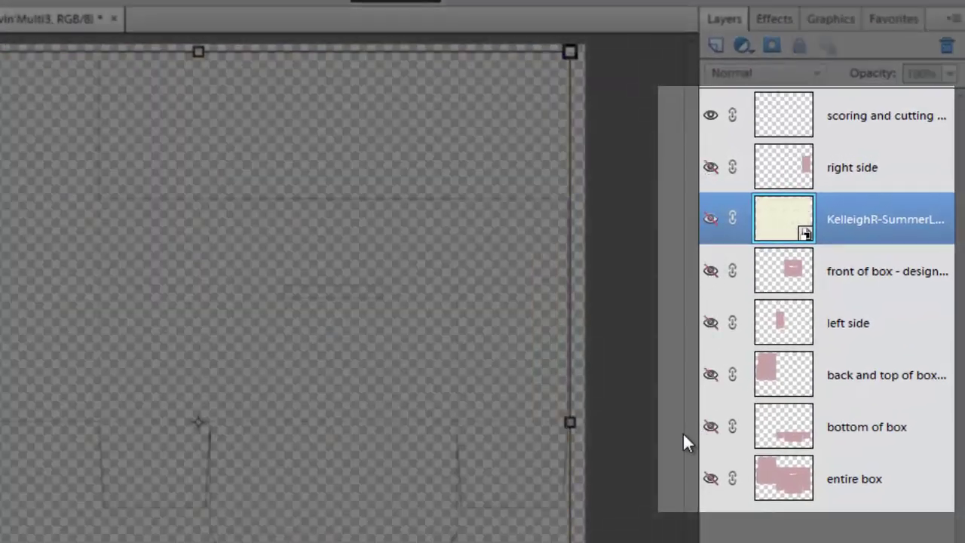
{"action": "left_click", "coordinate": [710, 478]}
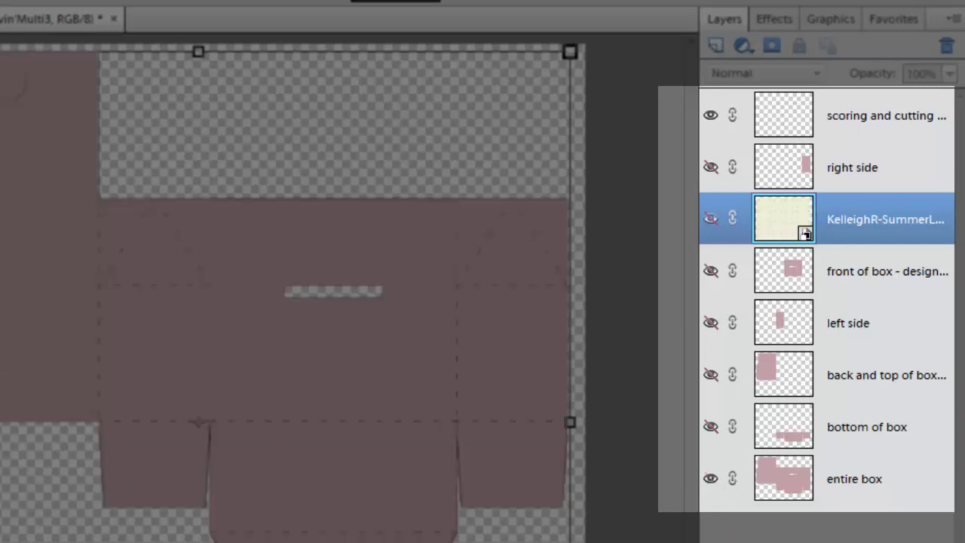
{"action": "left_click", "coordinate": [711, 219]}
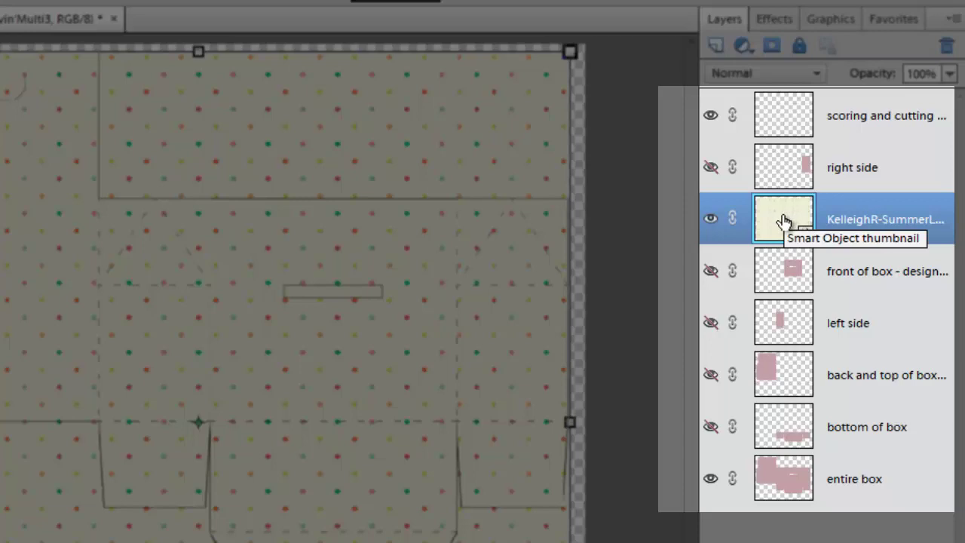
- Move the dotted paper layer directly above the entire box layer and clip it to the box shape
{"action": "left_click_drag", "start_coordinate": [782, 220], "coordinate": [769, 455]}
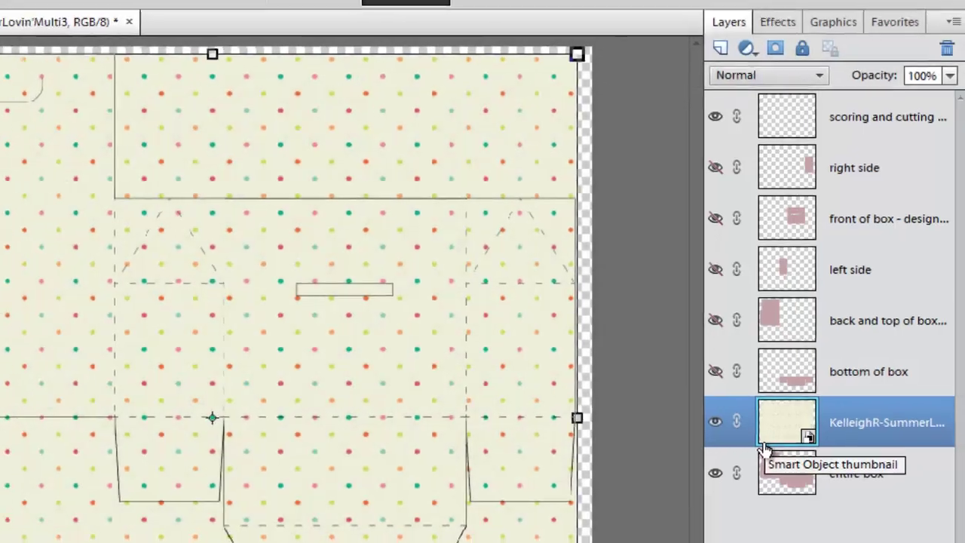
{"action": "key", "text": "ctrl+g"}
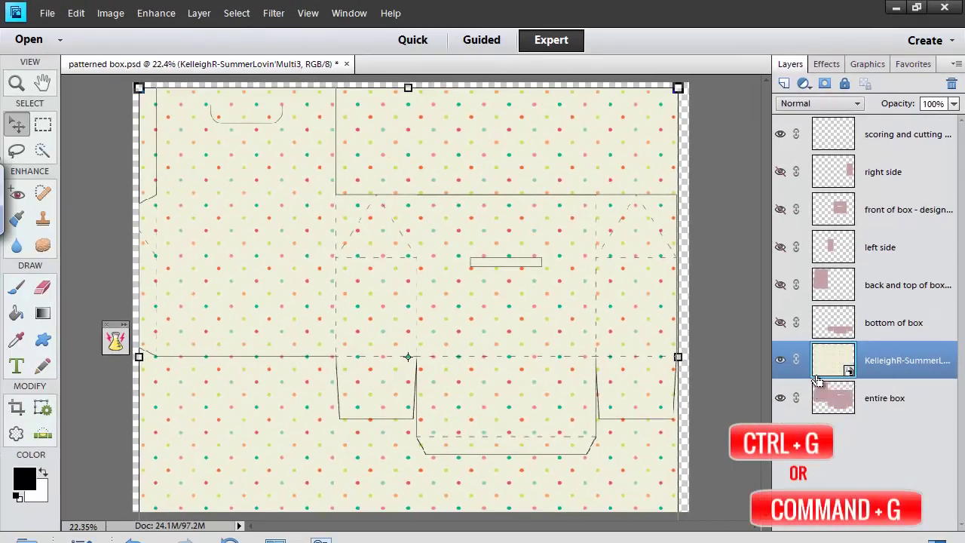
{"action": "key", "text": "ctrl+g"}
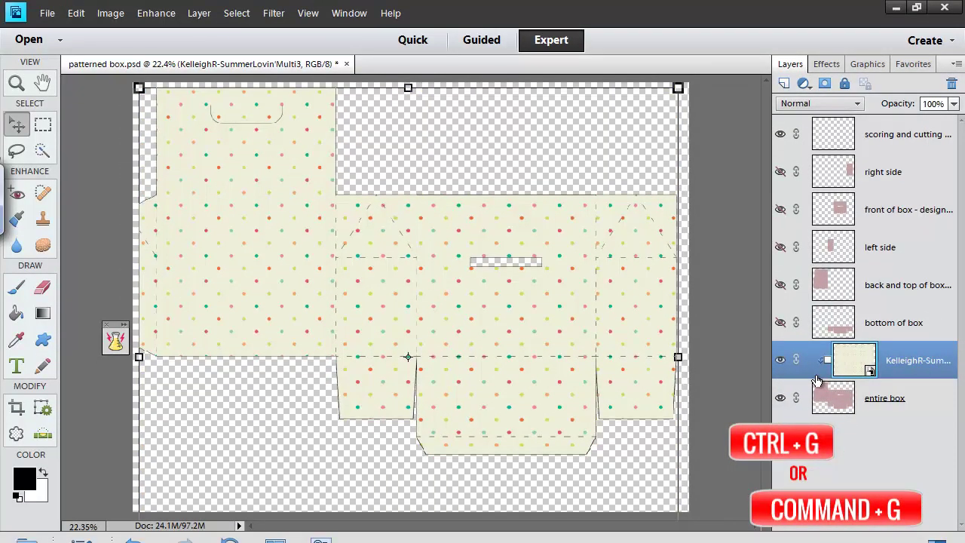
{"action": "left_click", "coordinate": [700, 269]}
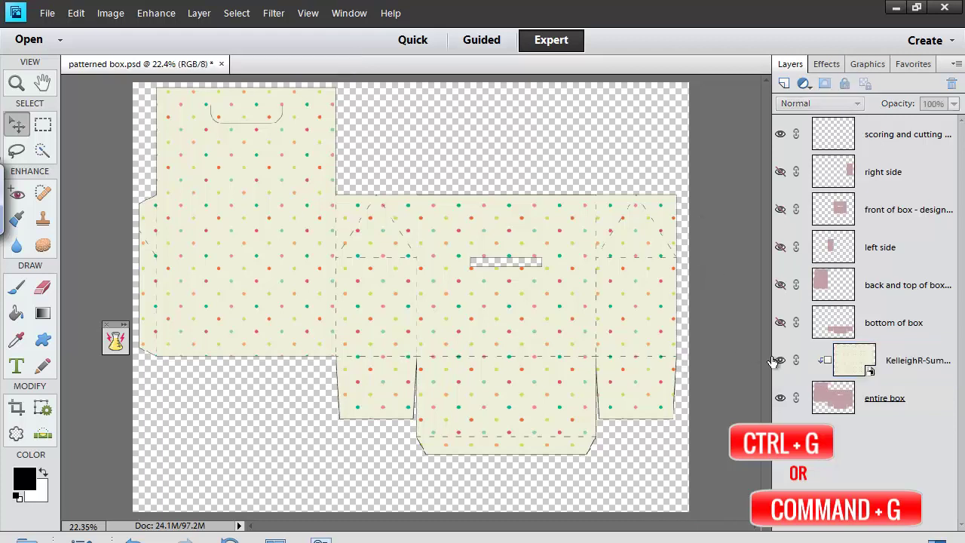
{"action": "left_click", "coordinate": [780, 399]}
{"action": "left_click", "coordinate": [780, 399]}
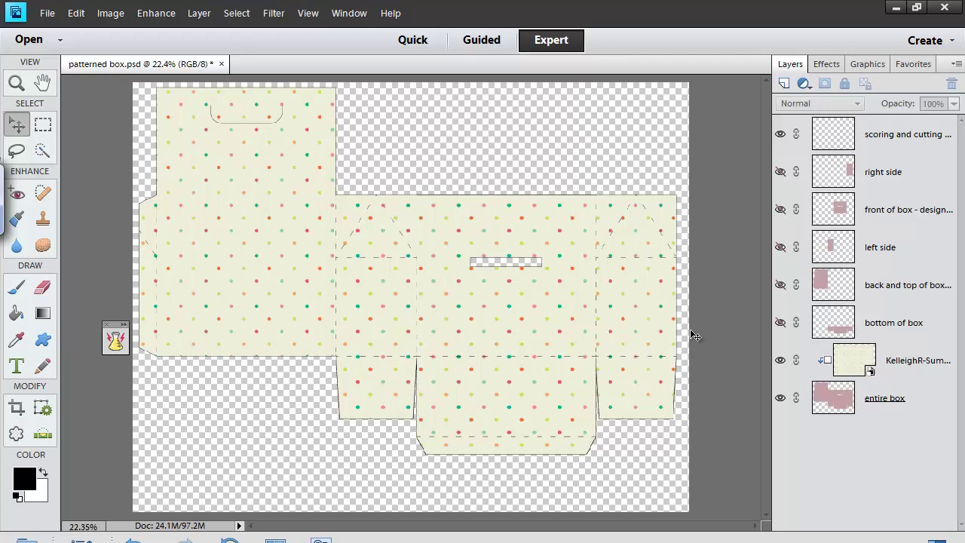
- Add a pale pink #d4b8b8 solid color fill layer above the scoring and cutting lines layer and clip it to the lines
{"action": "left_click", "coordinate": [857, 144]}
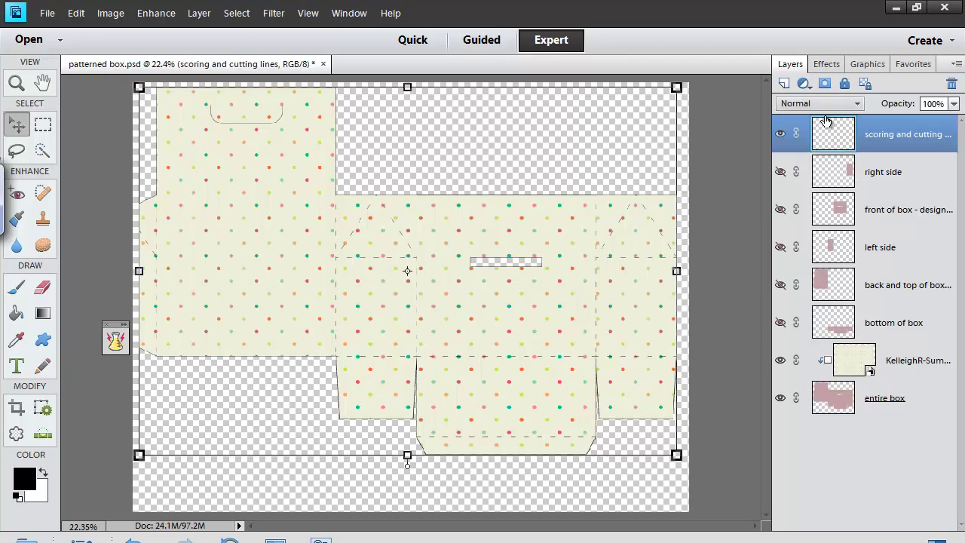
{"action": "key", "text": "ctrl+equal"}
{"action": "key", "text": "ctrl+equal"}
{"action": "key", "text": "ctrl+equal"}
{"action": "key", "text": "ctrl+equal"}
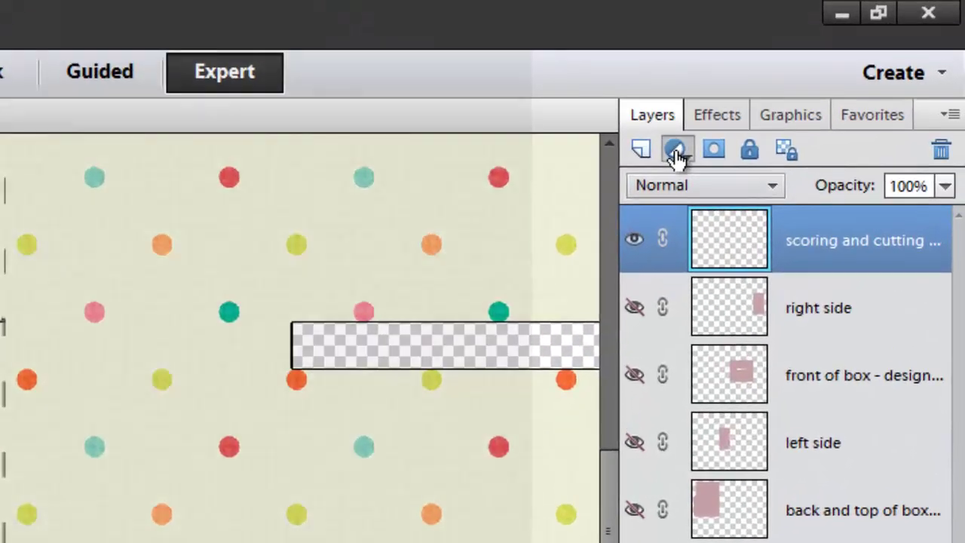
{"action": "left_click", "coordinate": [804, 84]}
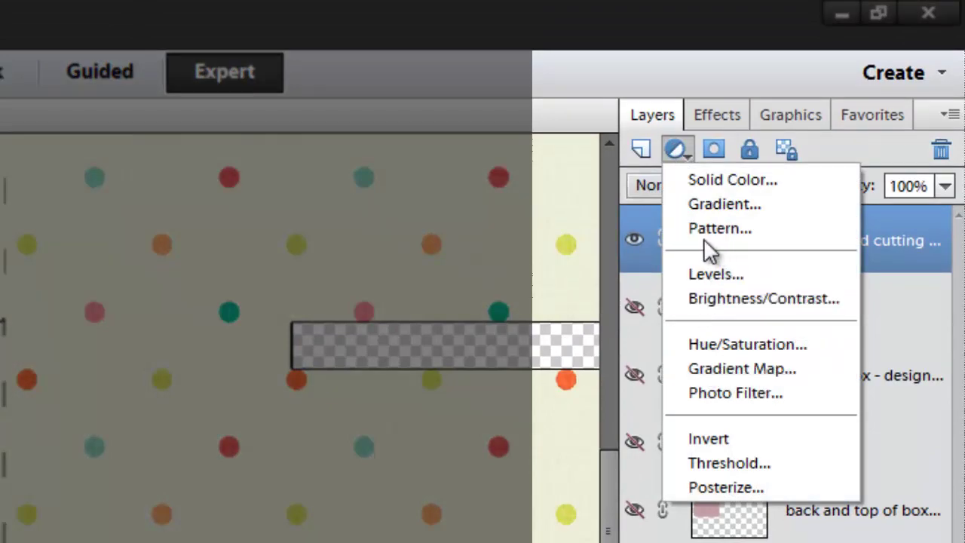
{"action": "left_click", "coordinate": [697, 181]}
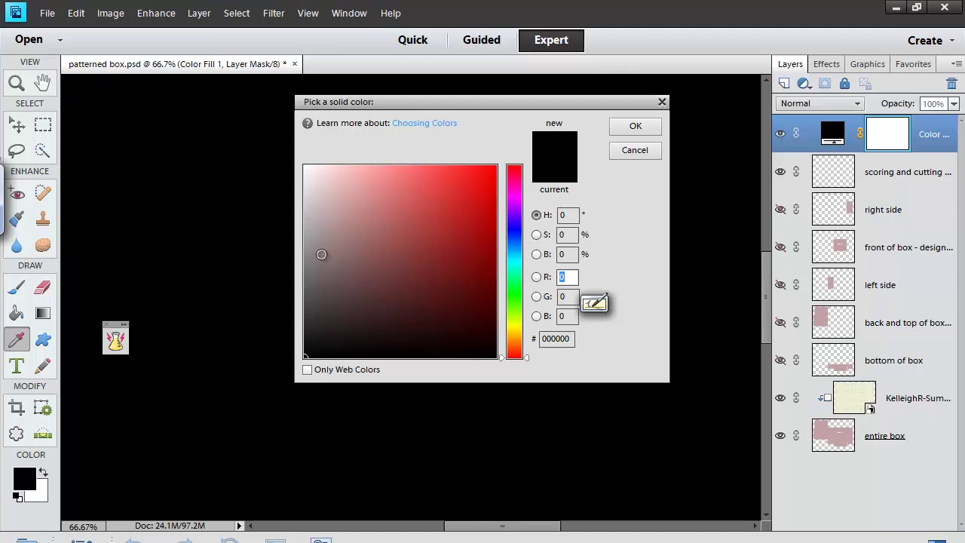
{"action": "left_click", "coordinate": [330, 198]}
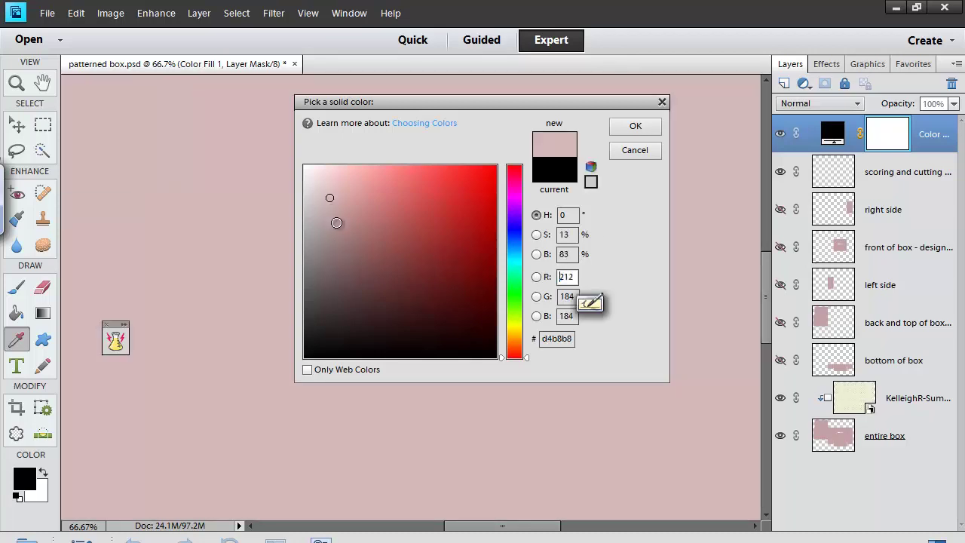
{"action": "left_click", "coordinate": [635, 127]}
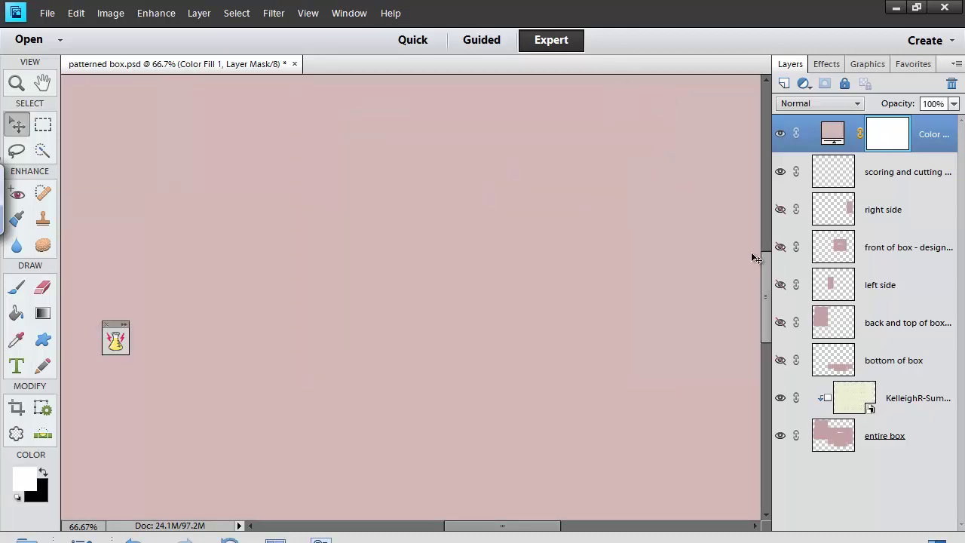
{"action": "left_click", "coordinate": [832, 153], "text": "alt"}
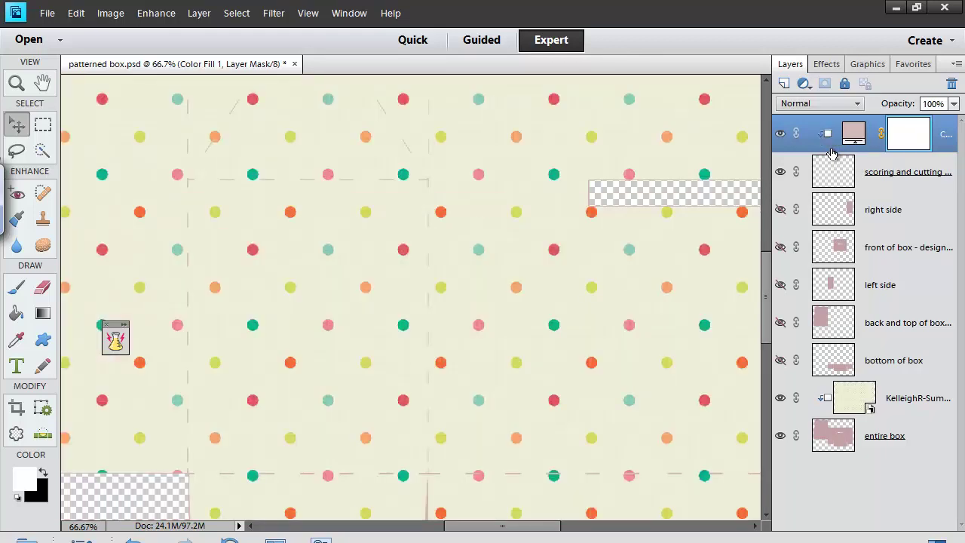
- Change the clipped fill layer's color to orange #f7a86d, sampled from an orange dot in the paper
{"action": "double_click", "coordinate": [855, 139]}
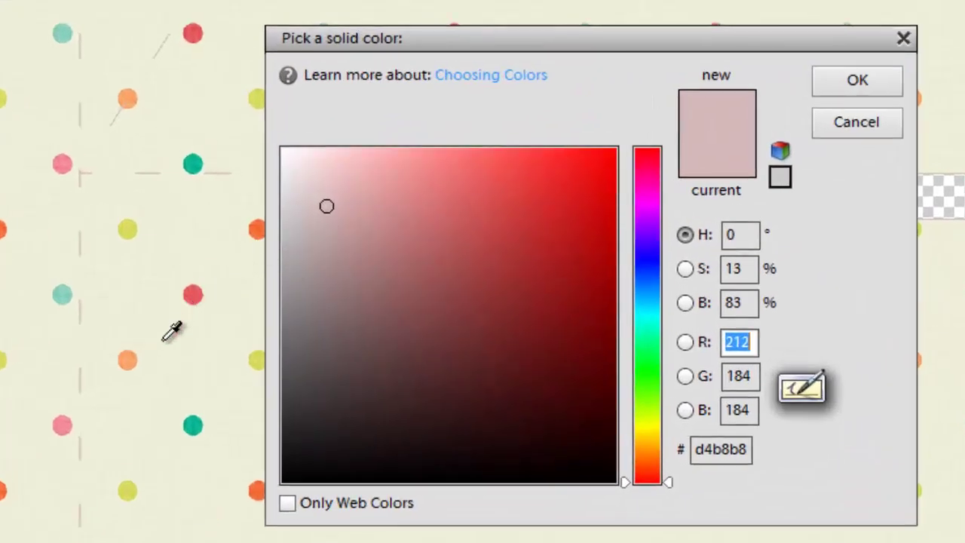
{"action": "left_click", "coordinate": [129, 359]}
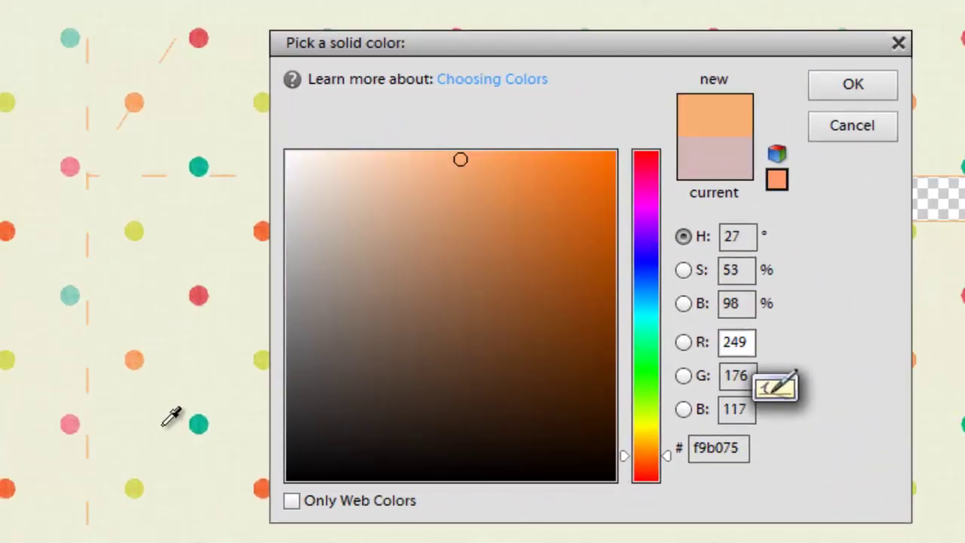
{"action": "left_click", "coordinate": [137, 333]}
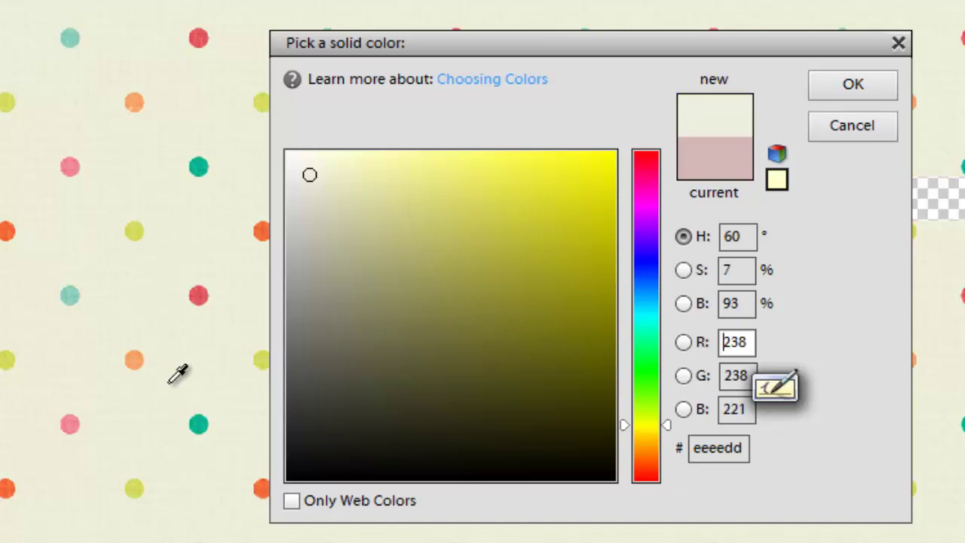
{"action": "left_click", "coordinate": [134, 300]}
{"action": "left_click", "coordinate": [139, 332]}
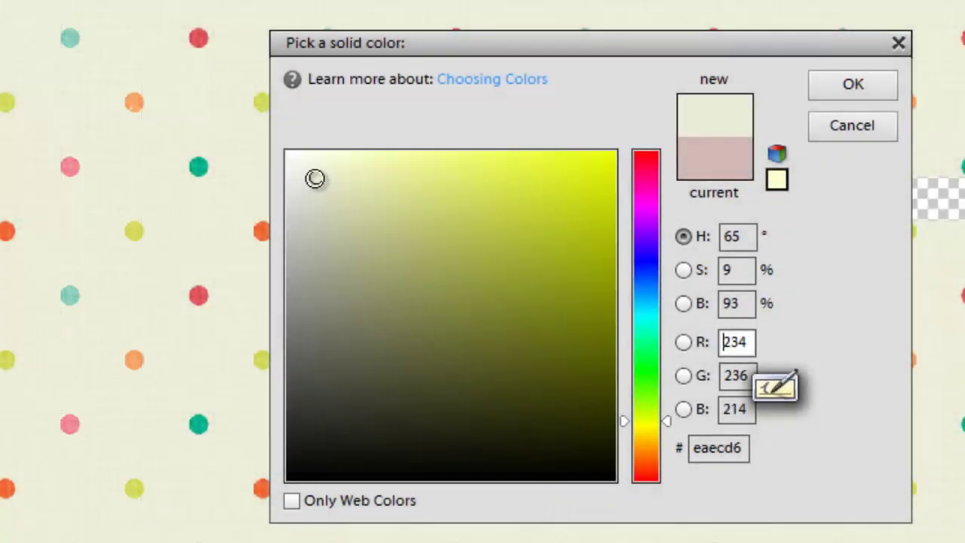
{"action": "mouse_move", "coordinate": [316, 176]}
{"action": "left_mouse_down"}
{"action": "mouse_move", "coordinate": [319, 366]}
{"action": "mouse_move", "coordinate": [297, 224]}
{"action": "left_mouse_up"}
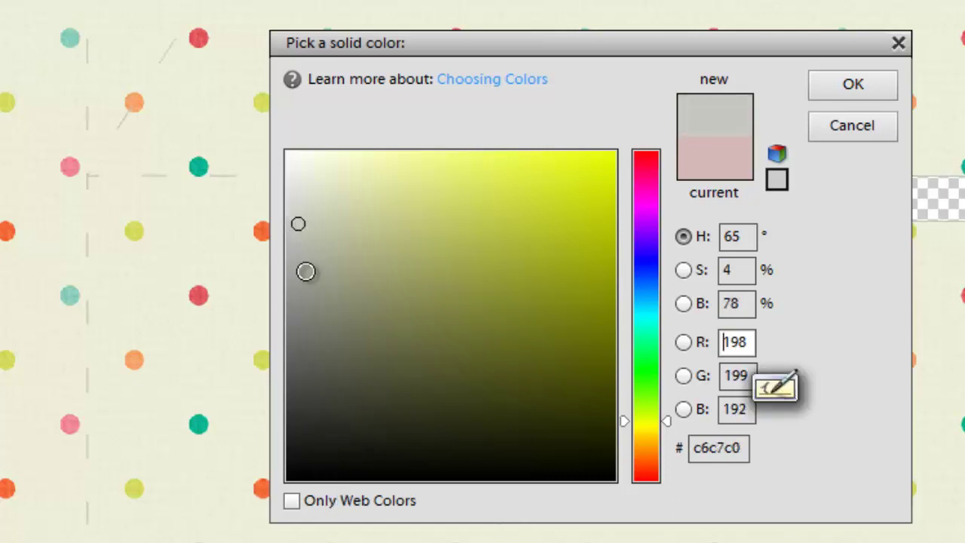
{"action": "left_click", "coordinate": [139, 95]}
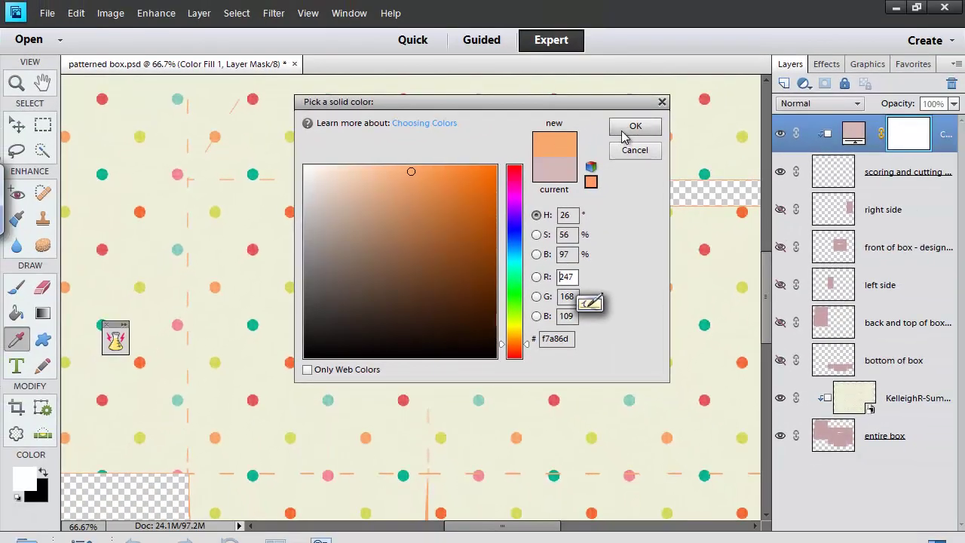
{"action": "left_click", "coordinate": [624, 129]}
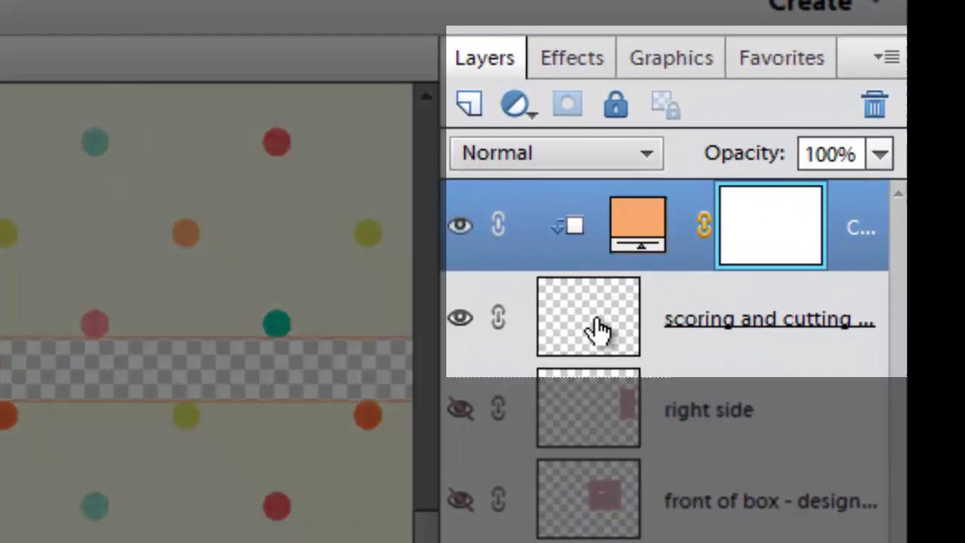
- Reduce the scoring and cutting lines layer's opacity to 50%
{"action": "left_click", "coordinate": [595, 328]}
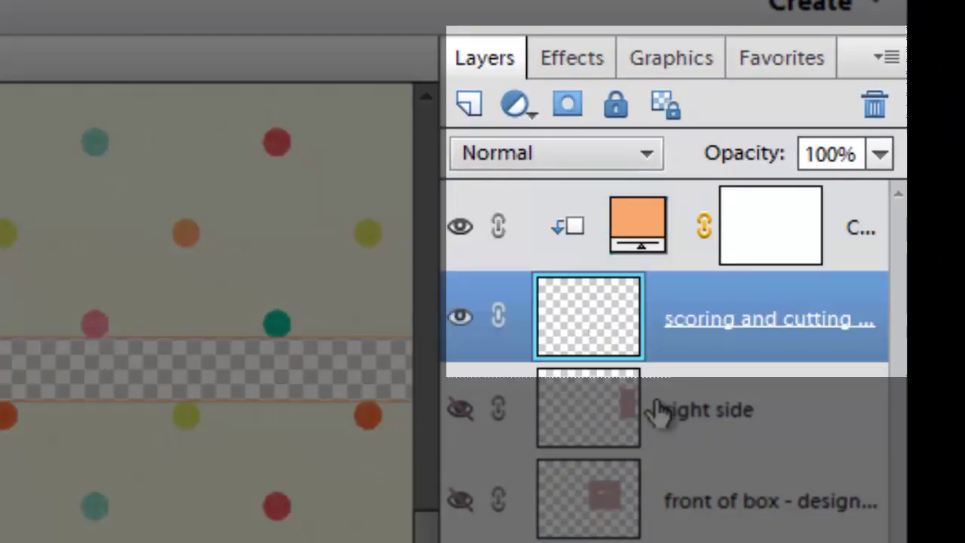
{"action": "left_click_drag", "start_coordinate": [770, 158], "coordinate": [734, 162]}
{"action": "left_click_drag", "start_coordinate": [731, 160], "coordinate": [752, 243]}
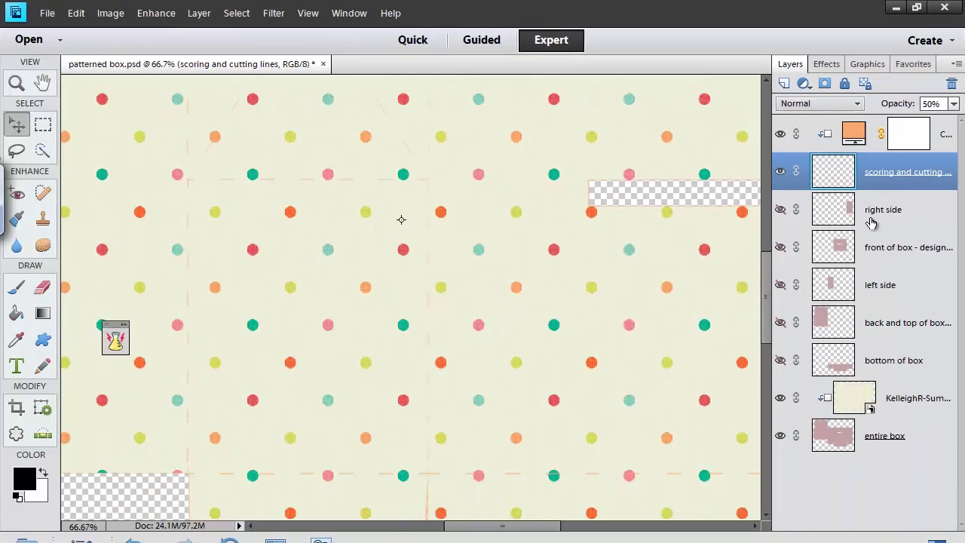
{"action": "key", "text": "ctrl+0"}
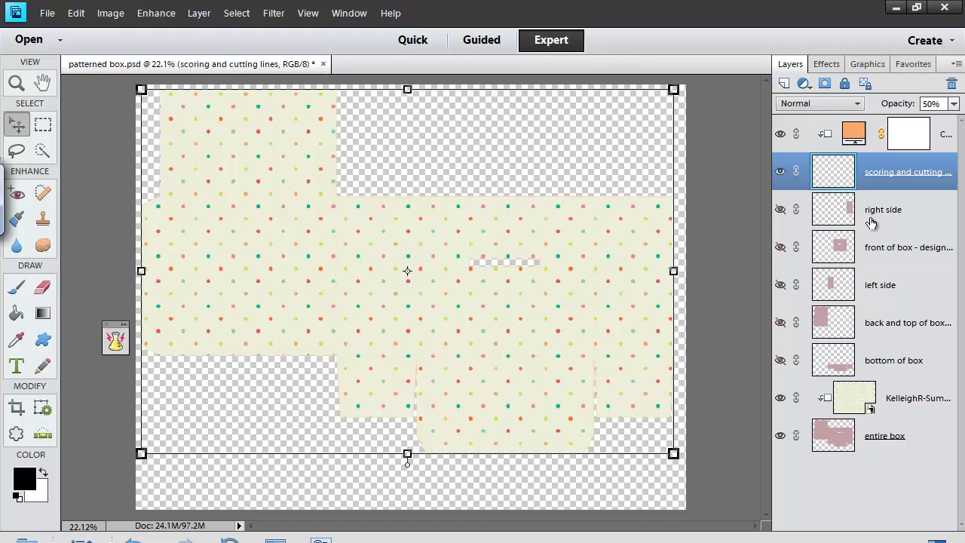
- Draw a black rounded rectangle with a 10 px radius on the front of the box, below the slot
{"action": "left_click", "coordinate": [348, 147]}
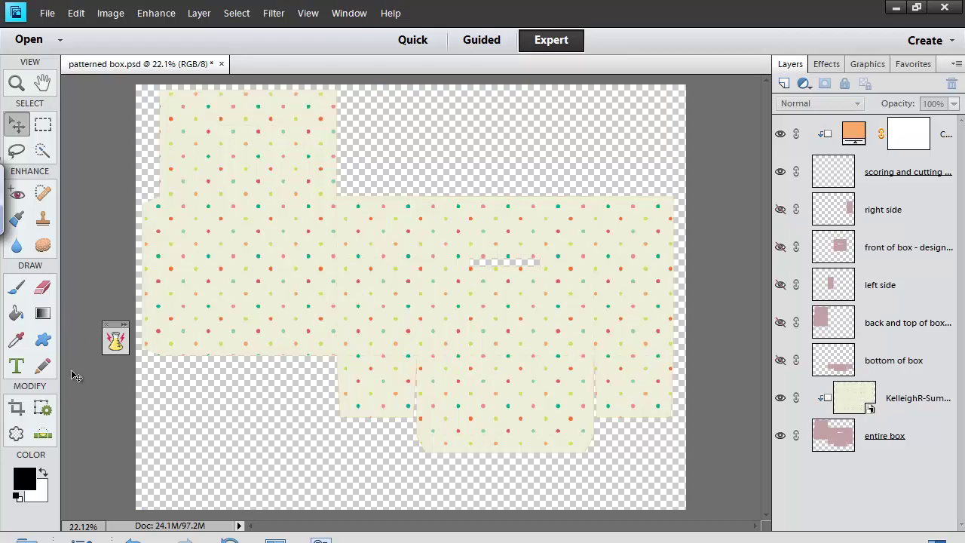
{"action": "left_click", "coordinate": [42, 340]}
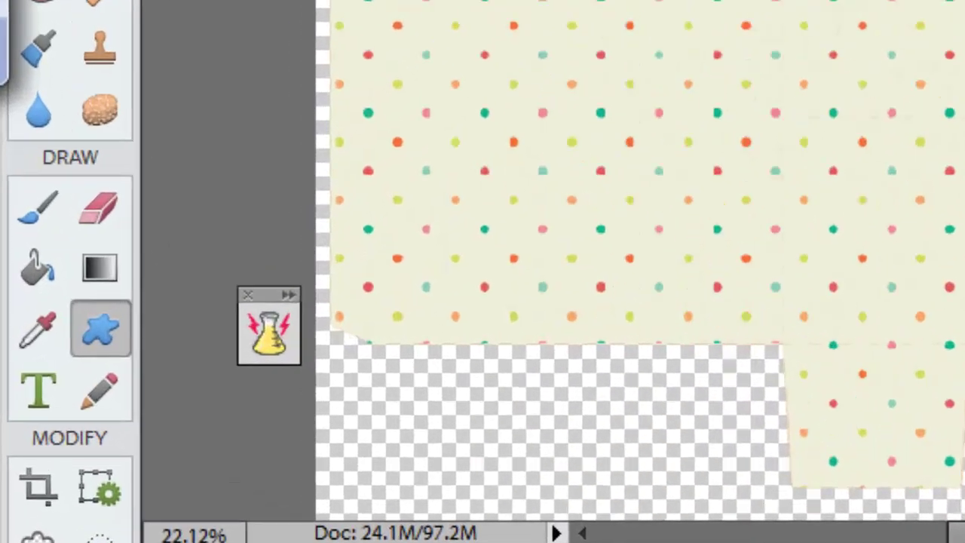
{"action": "left_click", "coordinate": [131, 467]}
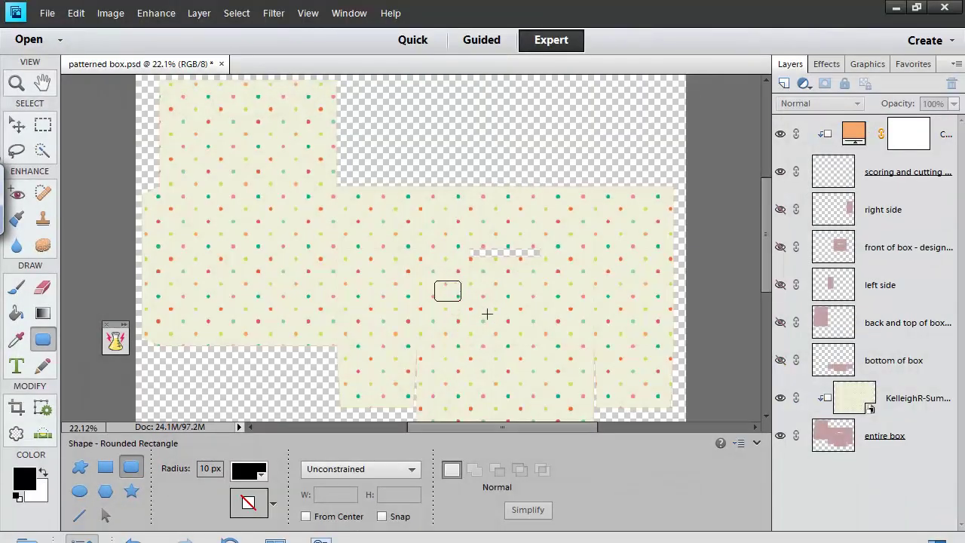
{"action": "left_click_drag", "start_coordinate": [487, 314], "coordinate": [583, 334]}
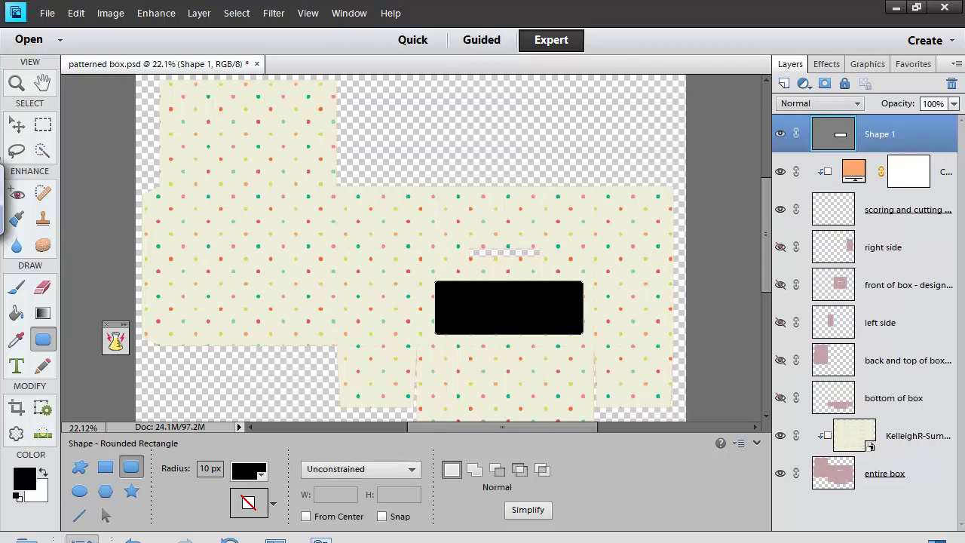
- Place the horizontally striped paper KelleighR-SummerLovin'Multi8 above the rounded rectangle layer
{"action": "left_click", "coordinate": [85, 540]}
{"action": "key", "text": "alt+f"}
{"action": "key", "text": "l"}
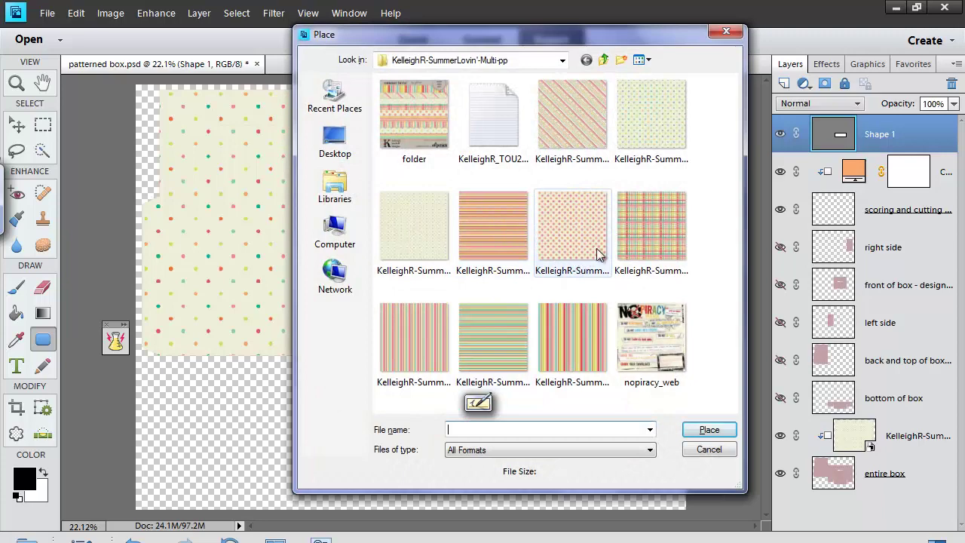
{"action": "left_click", "coordinate": [731, 378]}
{"action": "left_click", "coordinate": [624, 129]}
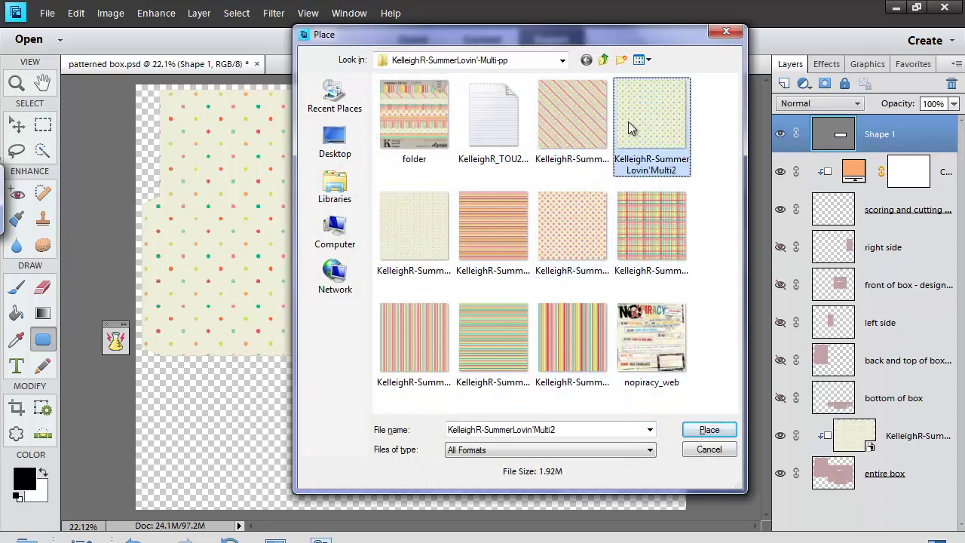
{"action": "left_click", "coordinate": [565, 226]}
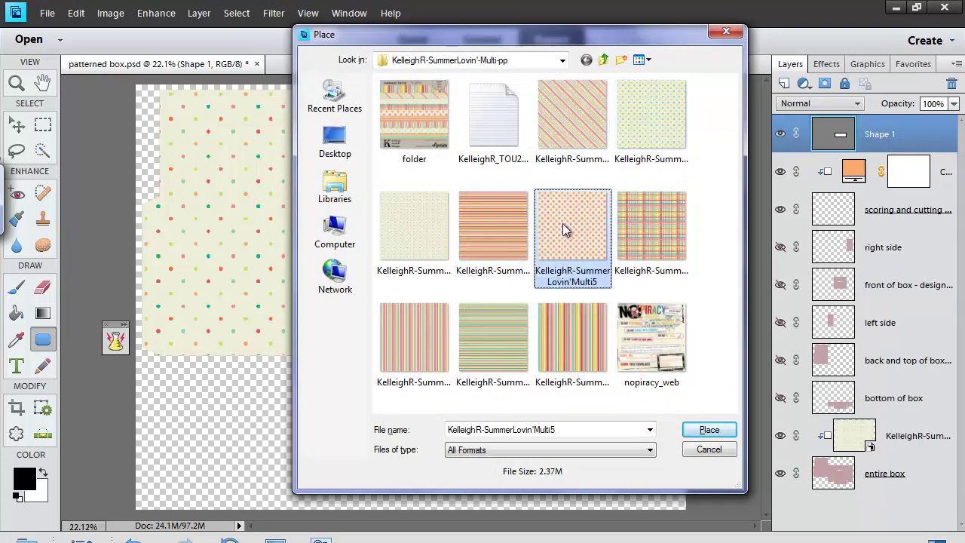
{"action": "double_click", "coordinate": [490, 317]}
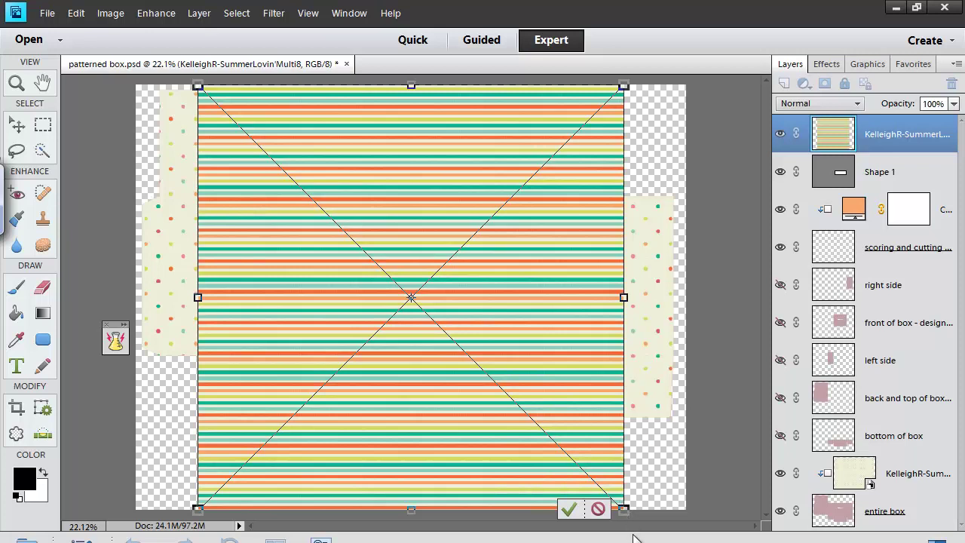
- Enlarge the striped paper to cover the whole canvas and clip it to the rounded rectangle
{"action": "left_click_drag", "start_coordinate": [622, 509], "coordinate": [630, 517]}
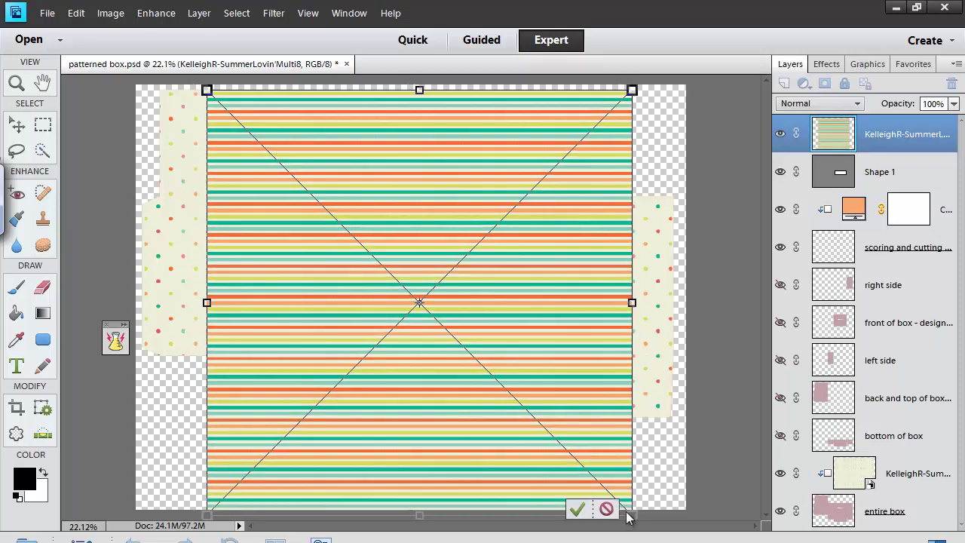
{"action": "left_click_drag", "start_coordinate": [401, 294], "coordinate": [509, 386]}
{"action": "left_click_drag", "start_coordinate": [316, 181], "coordinate": [57, 21]}
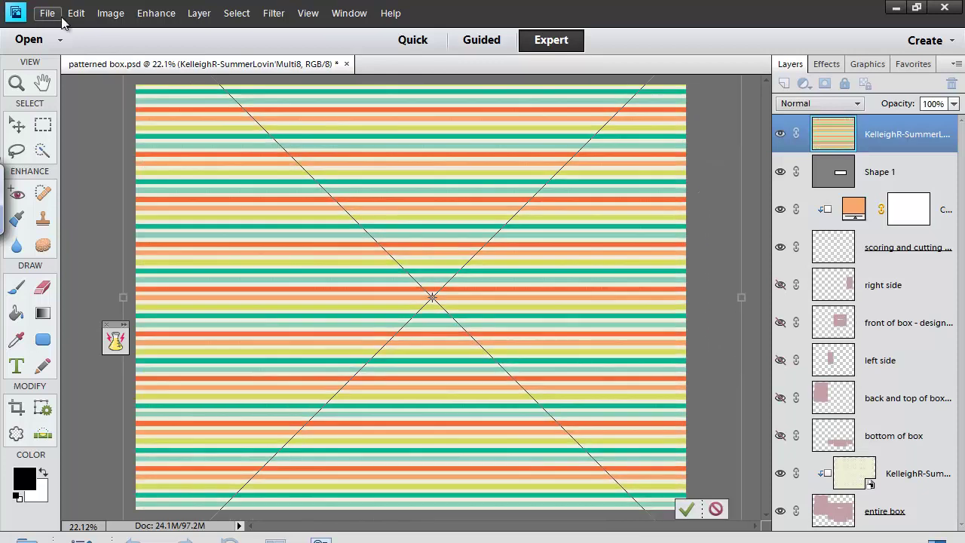
{"action": "key", "text": "Return"}
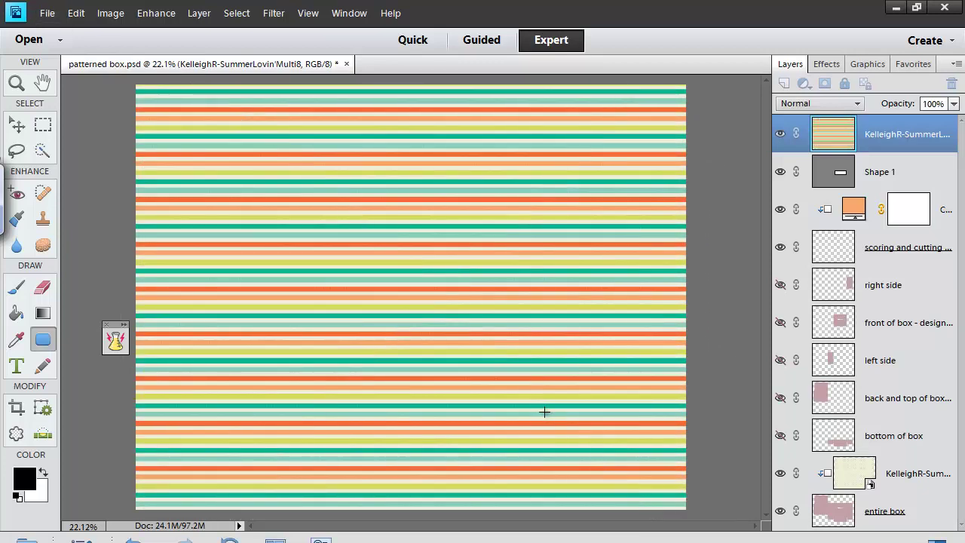
{"action": "key", "text": "ctrl+g"}
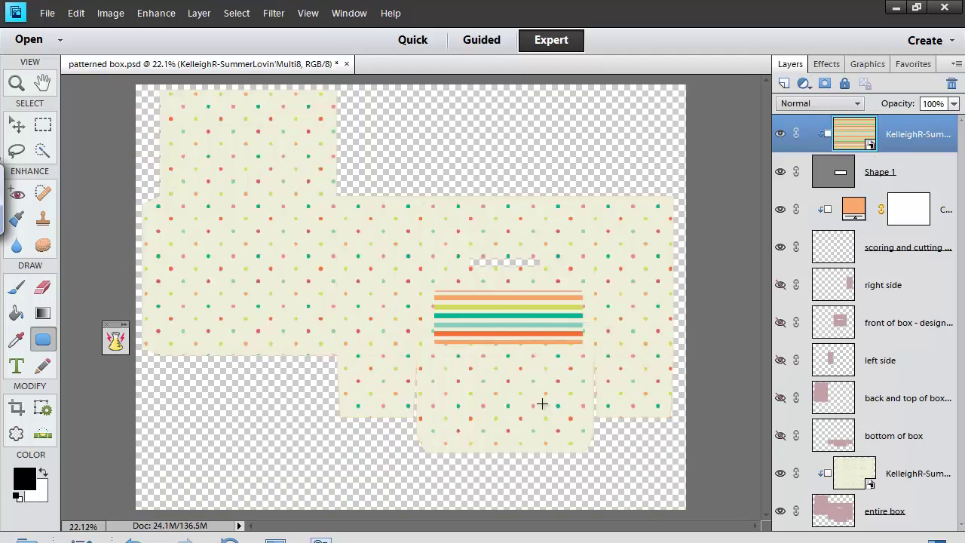
- Link the striped paper layer with the Shape 1 layer beneath it
{"action": "key", "text": "ctrl+minus"}
{"action": "key", "text": "ctrl+equal"}
{"action": "key", "text": "ctrl+equal"}
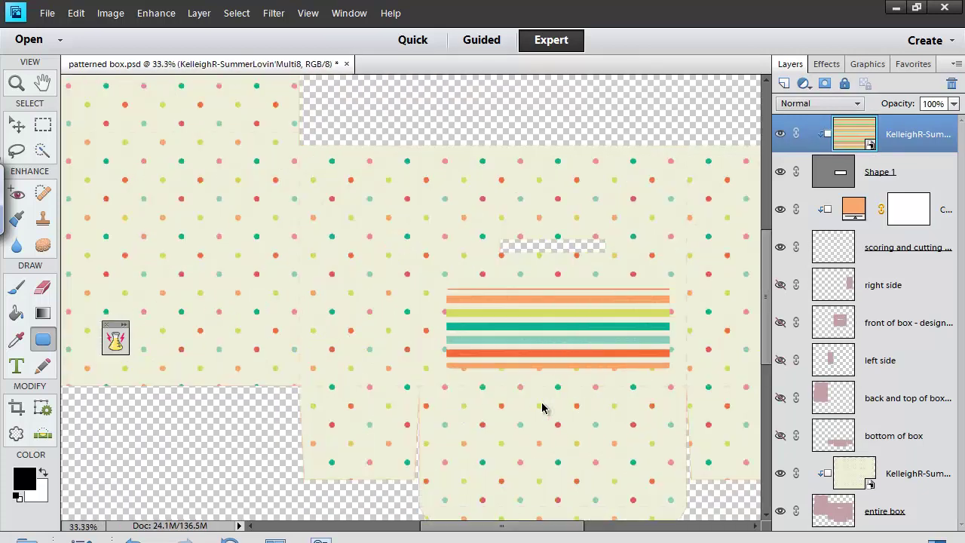
{"action": "key", "text": "ctrl+equal"}
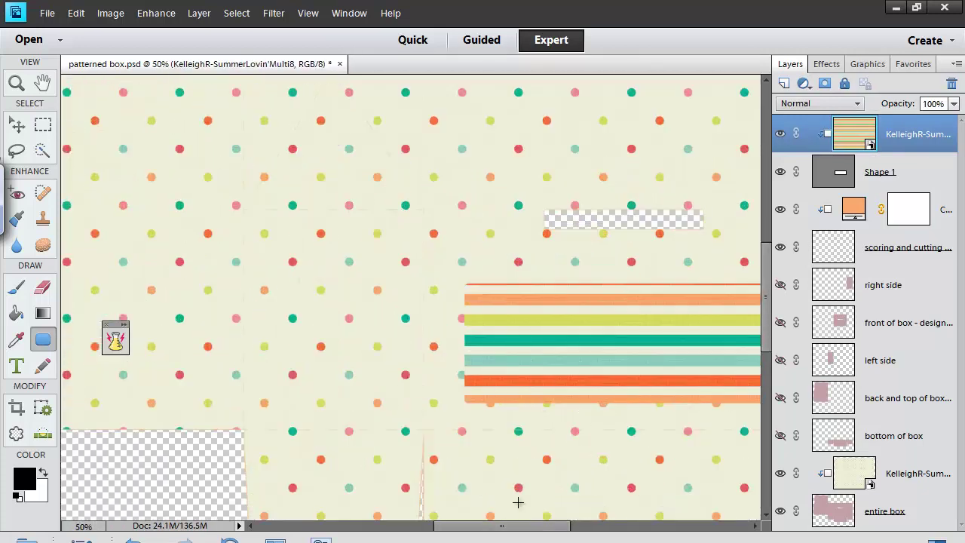
{"action": "left_click_drag", "start_coordinate": [502, 525], "coordinate": [552, 536]}
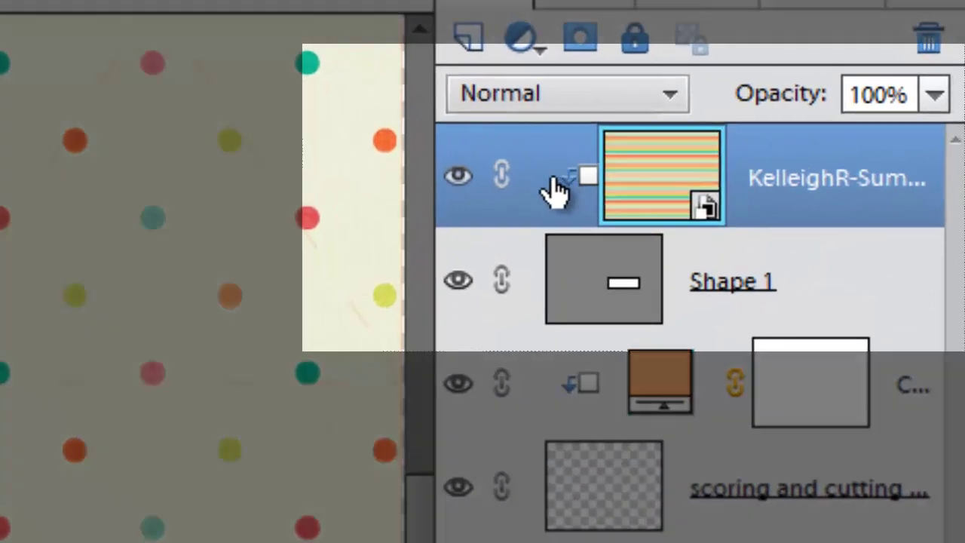
{"action": "left_click", "coordinate": [576, 285], "text": "ctrl"}
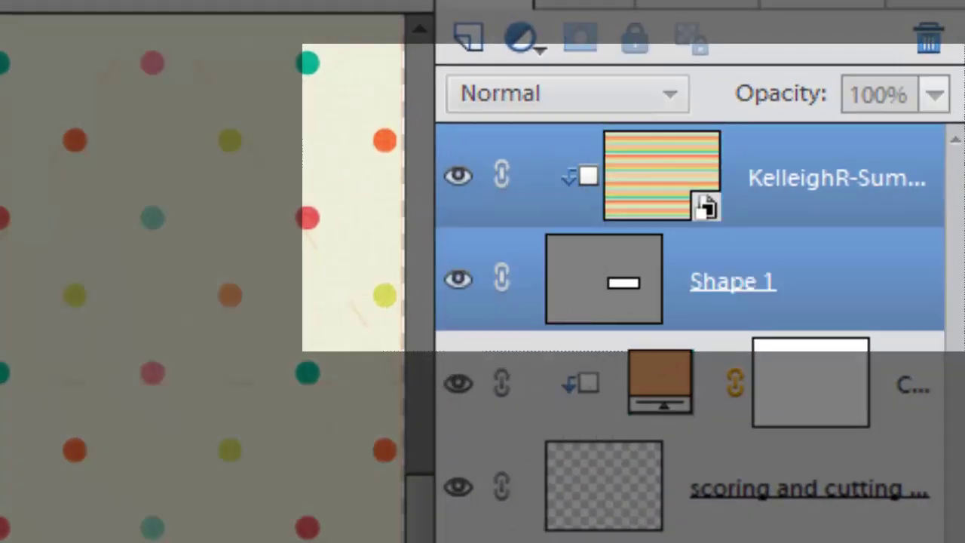
{"action": "left_click", "coordinate": [502, 277]}
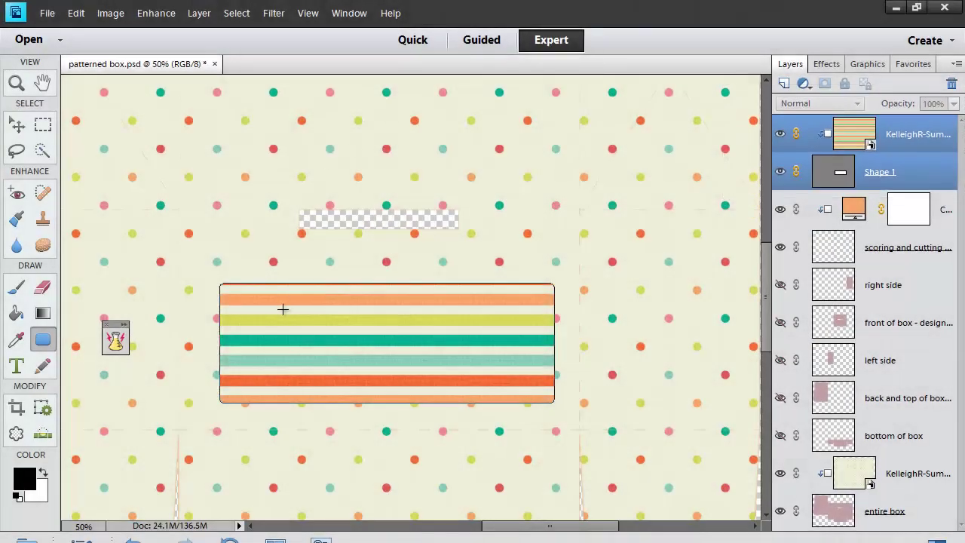
- Shift the linked striped label slightly down and to the left to center it beneath the slot
{"action": "key", "text": "v"}
{"action": "mouse_move", "coordinate": [362, 330]}
{"action": "left_mouse_down"}
{"action": "mouse_move", "coordinate": [347, 332]}
{"action": "mouse_move", "coordinate": [356, 334]}
{"action": "left_mouse_up"}
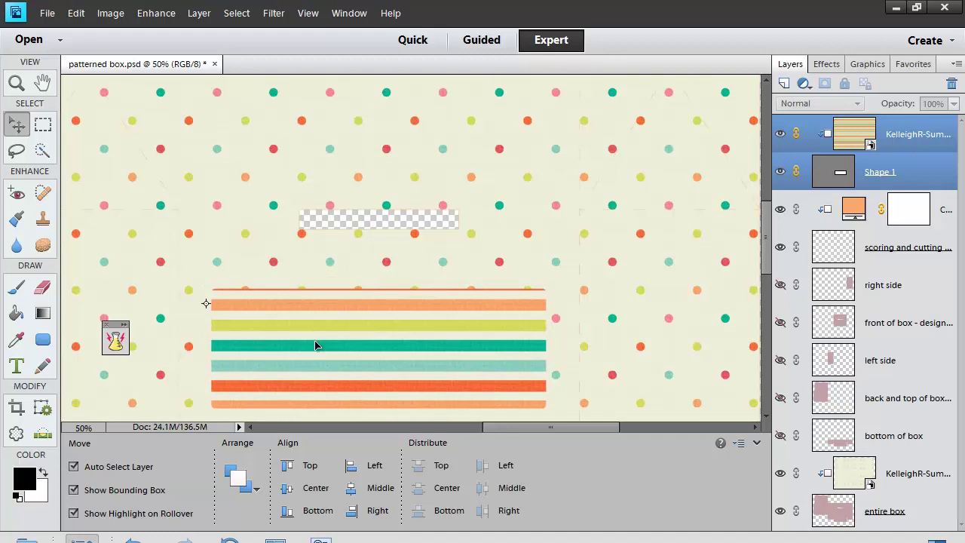
{"action": "key", "text": "Left"}
- Add the text "Thankyou" over the striped label in 100 pt Freestyle Script, colored cream to match the paper
{"action": "left_click", "coordinate": [16, 365]}
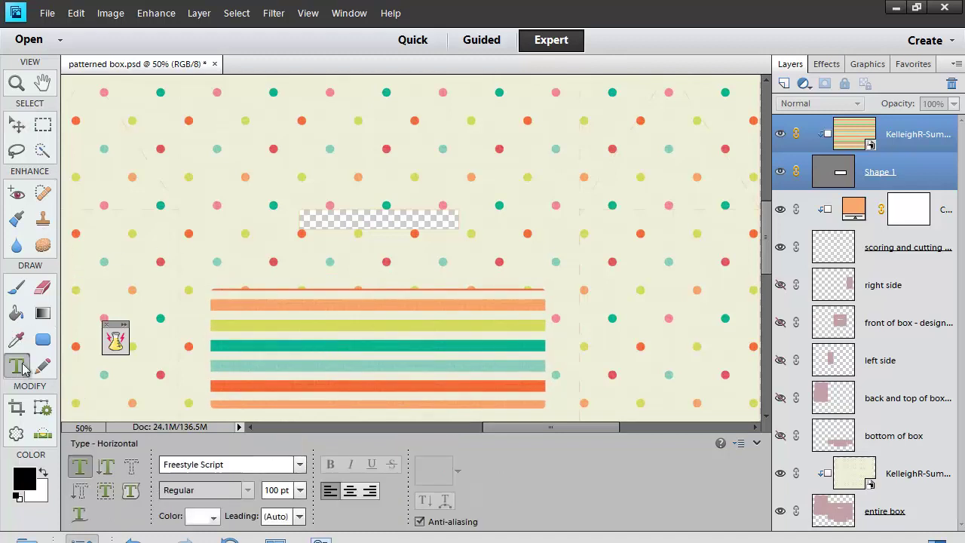
{"action": "left_click", "coordinate": [249, 351]}
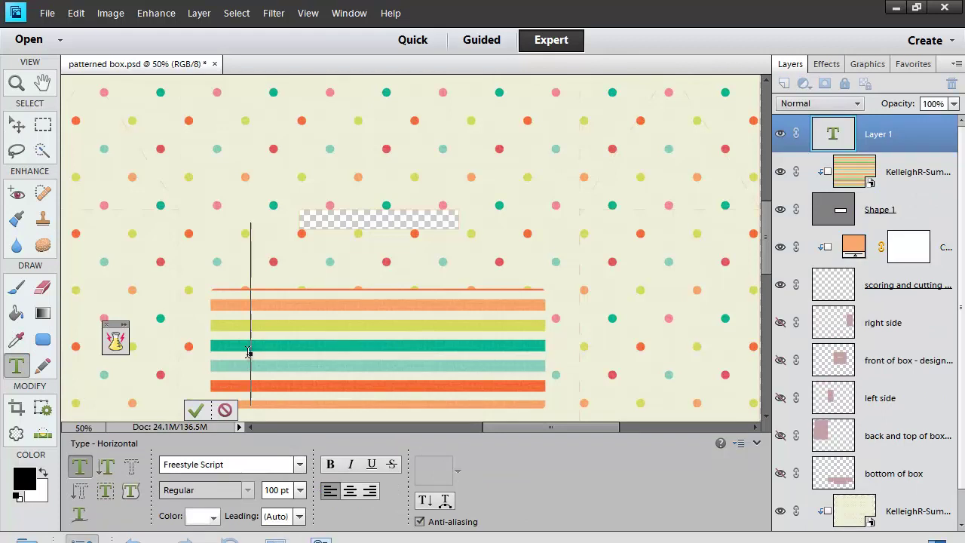
{"action": "type", "text": "For you"}
{"action": "key", "text": "ctrl+a"}
{"action": "type", "text": "Thank"}
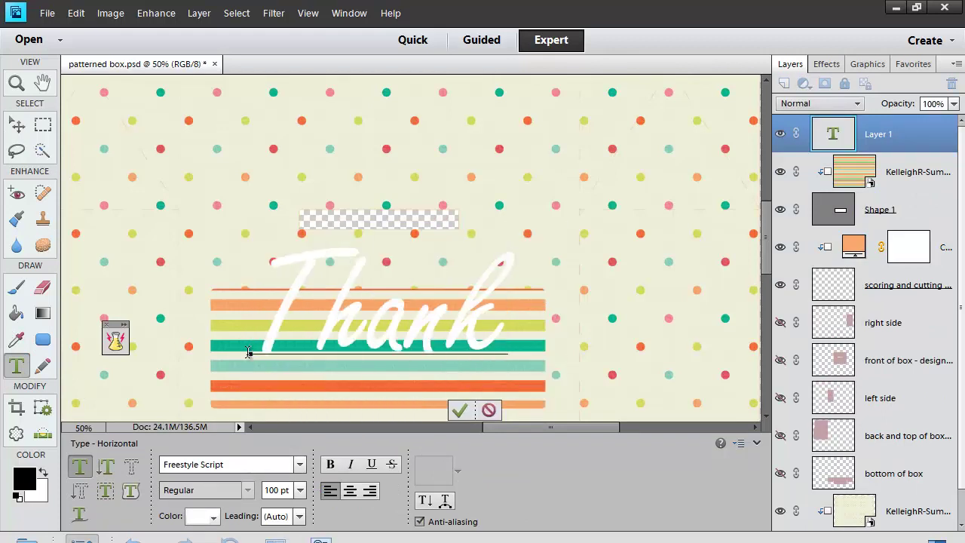
{"action": "type", "text": "you"}
{"action": "key", "text": "ctrl+a"}
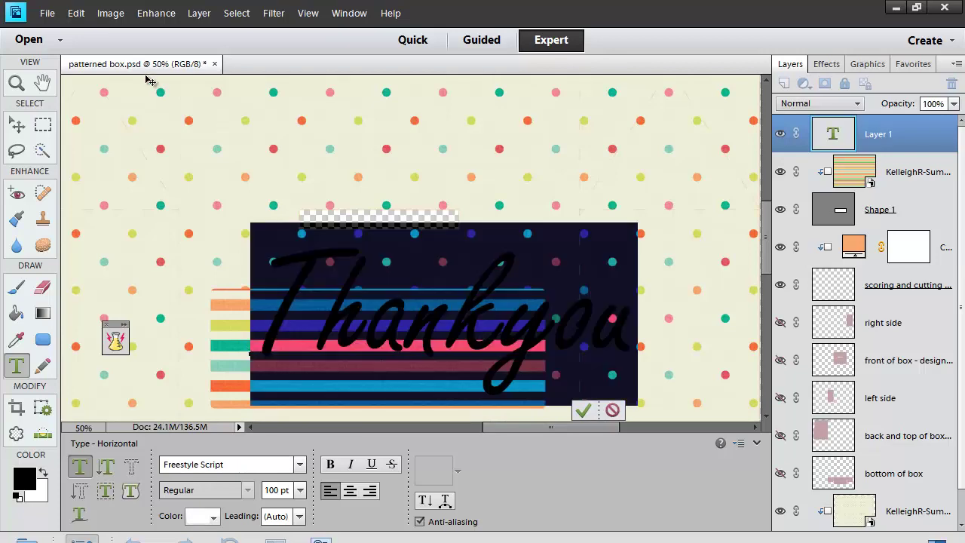
{"action": "key", "text": "ctrl+Return"}
- Scale the "Thankyou" text down to fit within the striped label and center it there
{"action": "key", "text": "v"}
{"action": "key", "text": "ctrl+minus"}
{"action": "key", "text": "ctrl+equal"}
{"action": "left_click_drag", "start_coordinate": [694, 337], "coordinate": [747, 372]}
{"action": "left_click_drag", "start_coordinate": [487, 288], "coordinate": [472, 279]}
{"action": "key", "text": "Return"}
{"action": "left_click", "coordinate": [479, 419]}
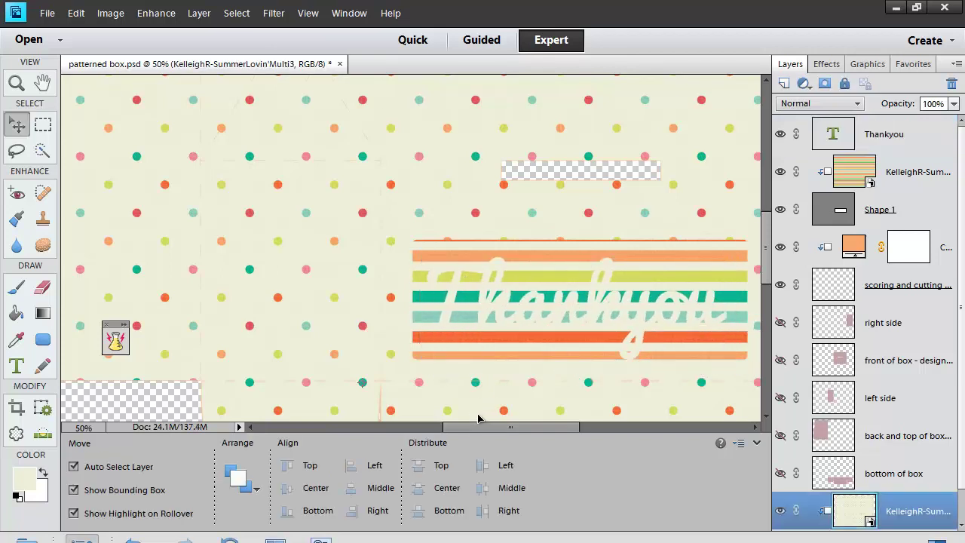
{"action": "scroll", "coordinate": [478, 419], "scroll_direction": "down", "scroll_amount": 5}
{"action": "scroll", "coordinate": [478, 418], "scroll_direction": "up", "scroll_amount": 2}
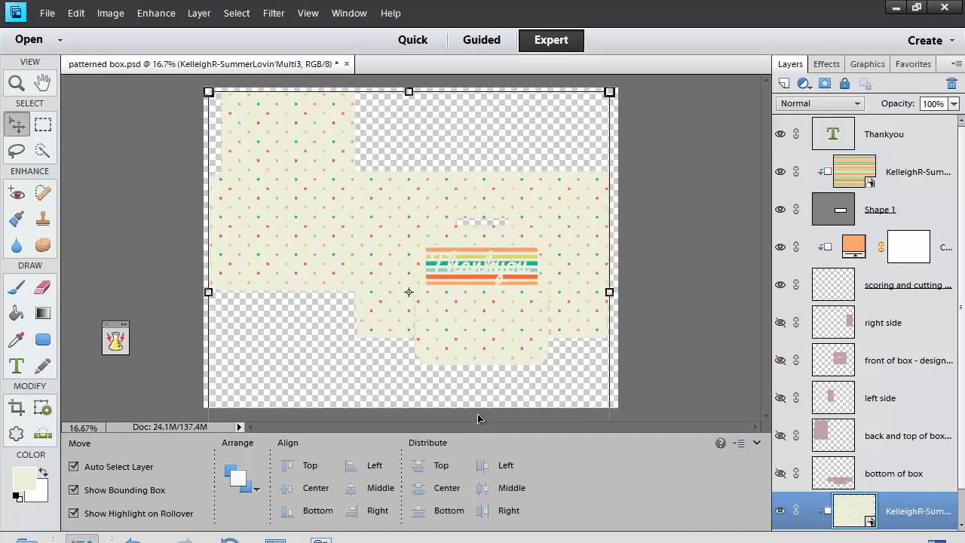
{"action": "left_click", "coordinate": [144, 293]}
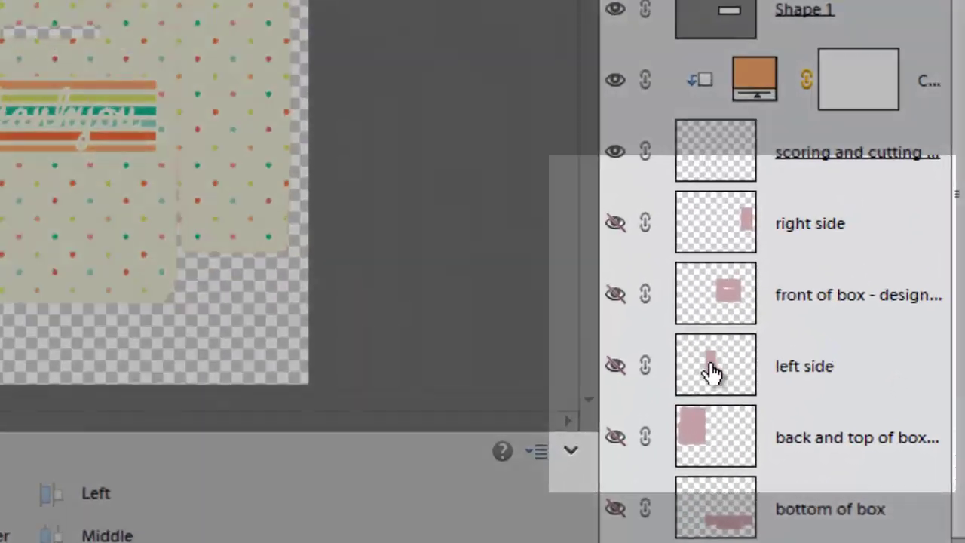
- Place the diagonally striped paper KelleighR-SummerLovin'Multi1 above the left side layer and clip it to that layer
{"action": "left_click", "coordinate": [825, 383]}
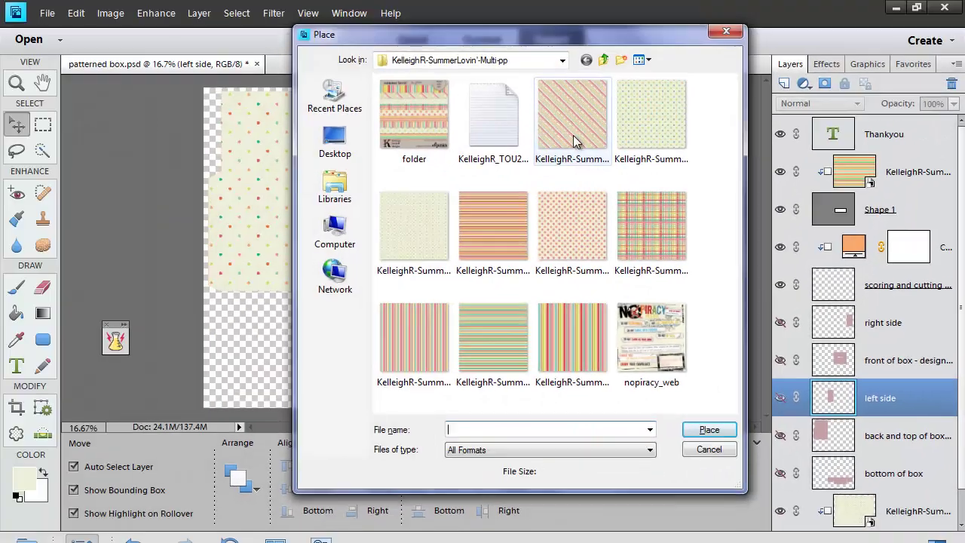
{"action": "double_click", "coordinate": [573, 141]}
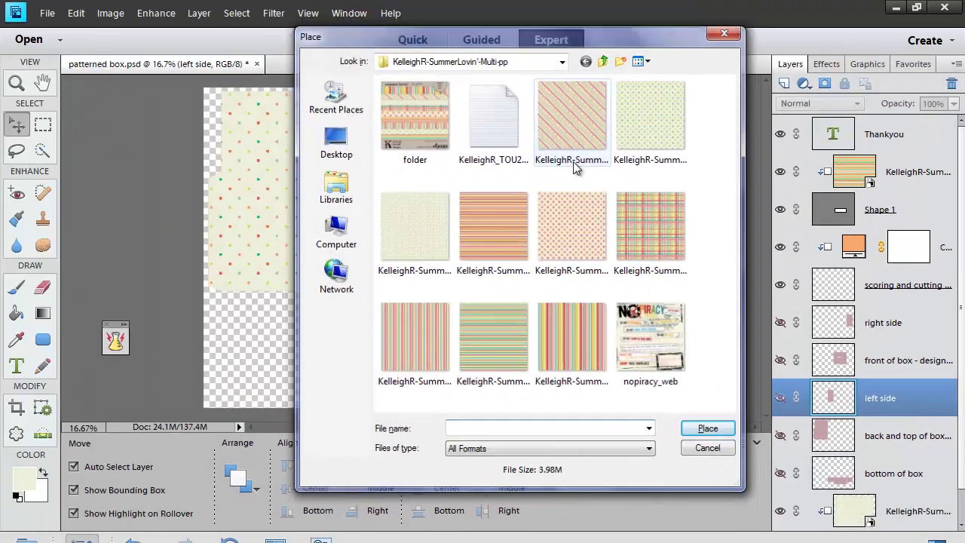
{"action": "key", "text": "Return"}
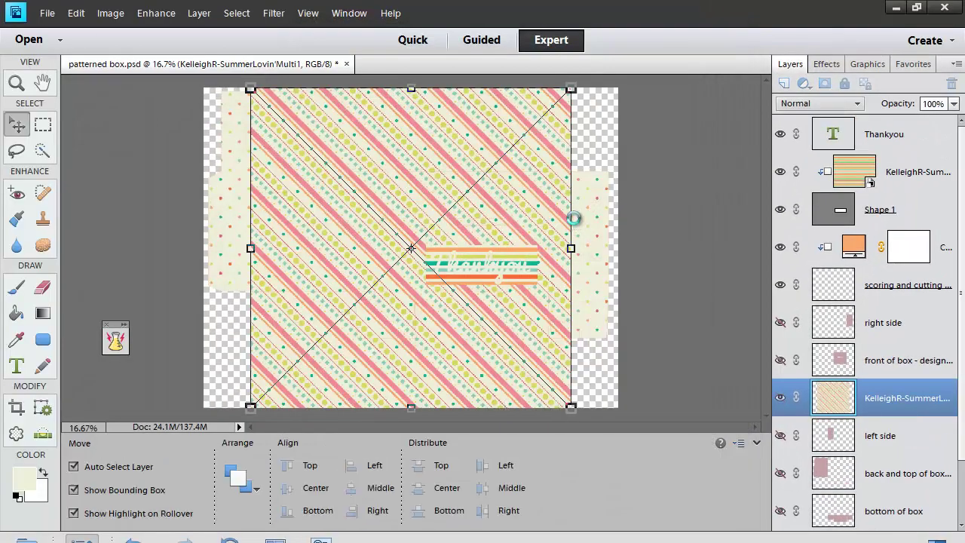
{"action": "key", "text": "ctrl+g"}
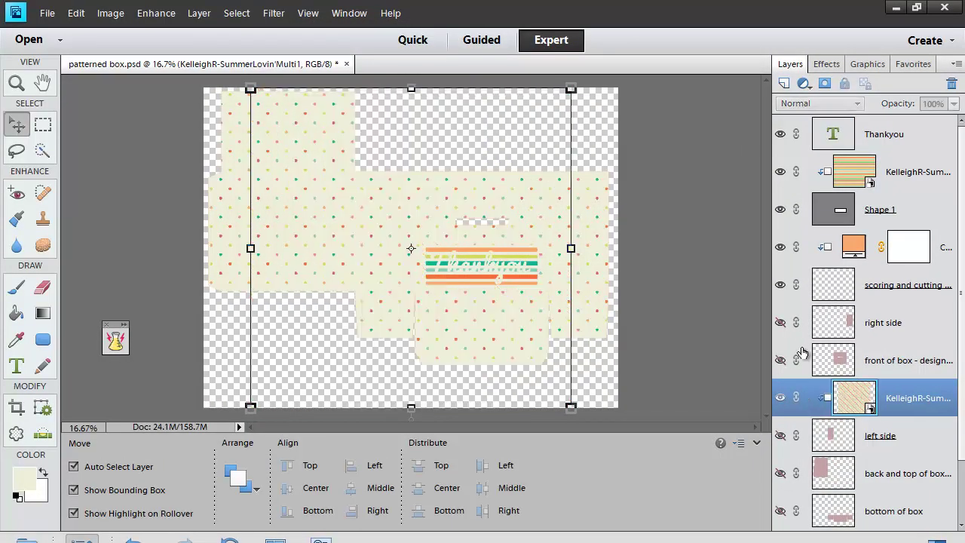
- Make the left side and right side layers visible
{"action": "scroll", "coordinate": [829, 391], "scroll_direction": "down", "scroll_amount": 1}
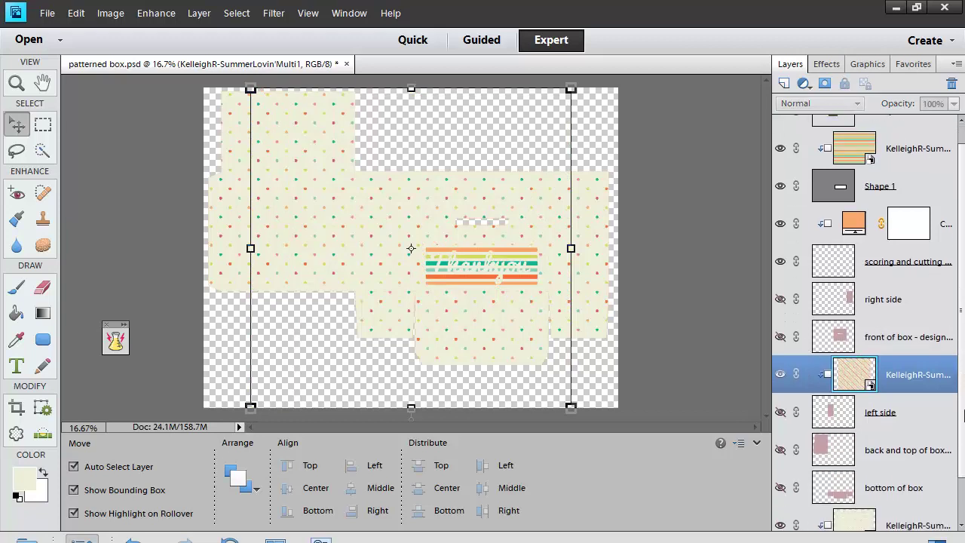
{"action": "left_click", "coordinate": [782, 388]}
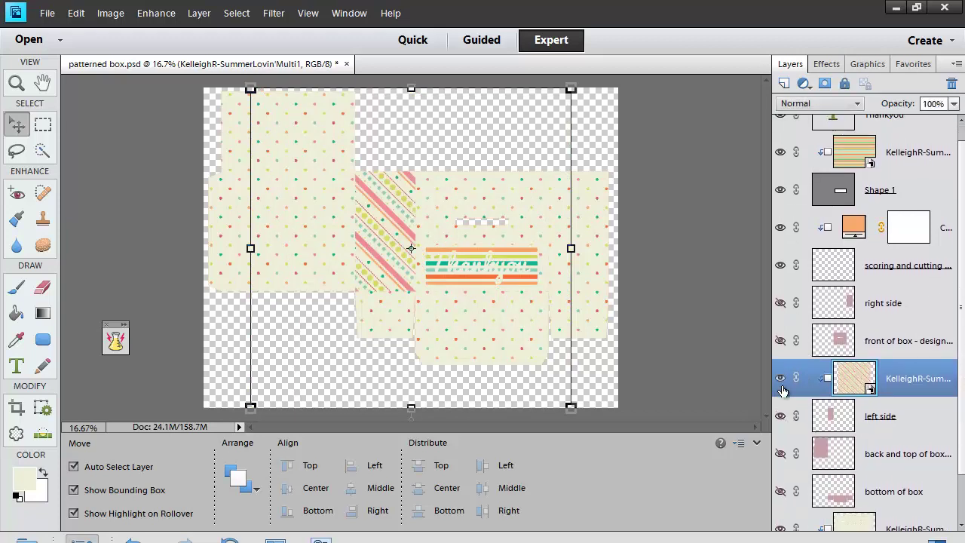
{"action": "left_click", "coordinate": [674, 332]}
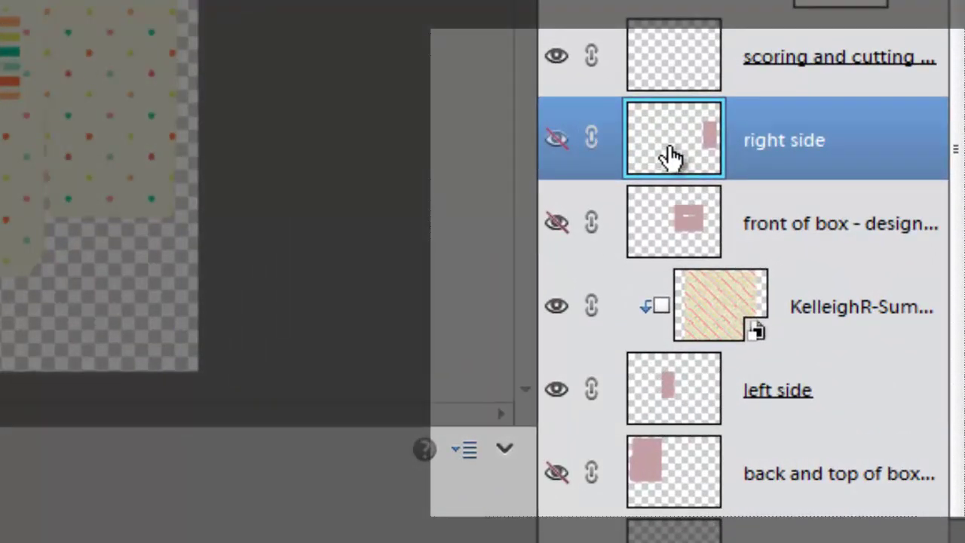
{"action": "left_click", "coordinate": [556, 139]}
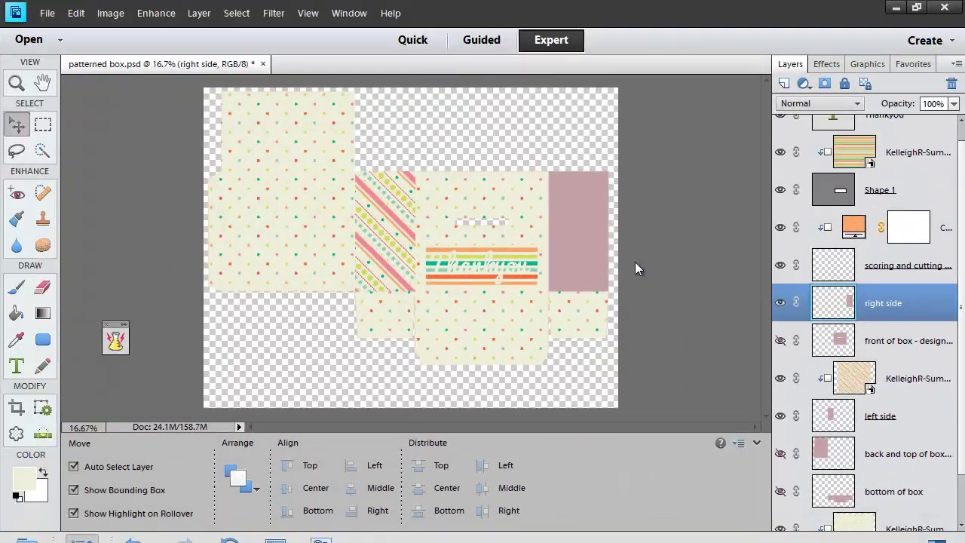
- Place the diagonally striped paper KelleighR-SummerLovin'Multi1 above the right side layer, shift it over that panel and clip it to the layer
{"action": "left_click", "coordinate": [577, 260]}
{"action": "key", "text": "alt+f"}
{"action": "key", "text": "l"}
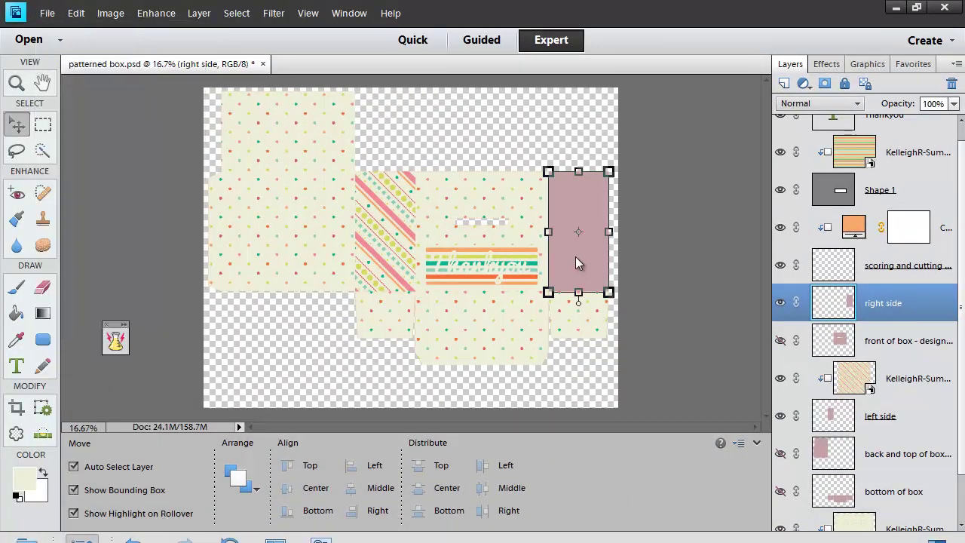
{"action": "double_click", "coordinate": [554, 132]}
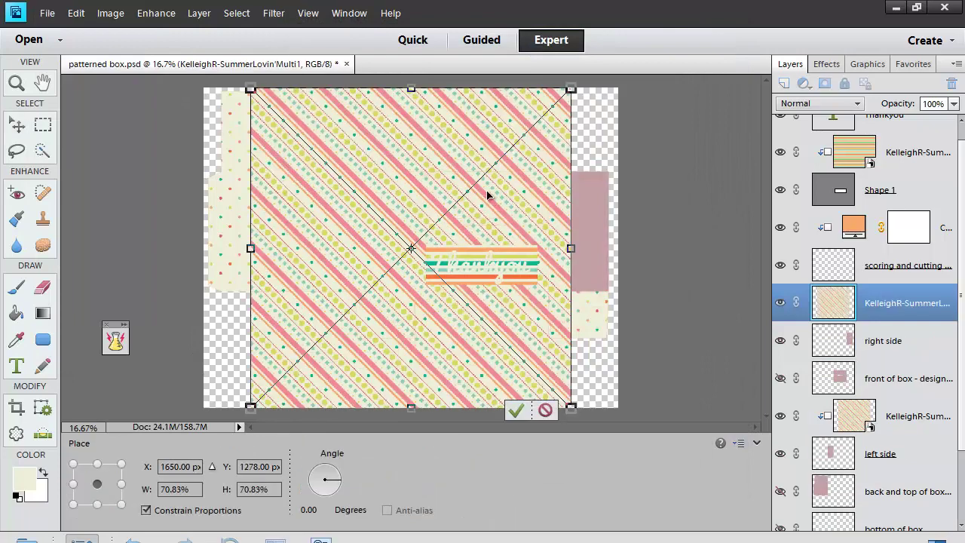
{"action": "left_click_drag", "start_coordinate": [491, 200], "coordinate": [547, 190]}
{"action": "key", "text": "Return"}
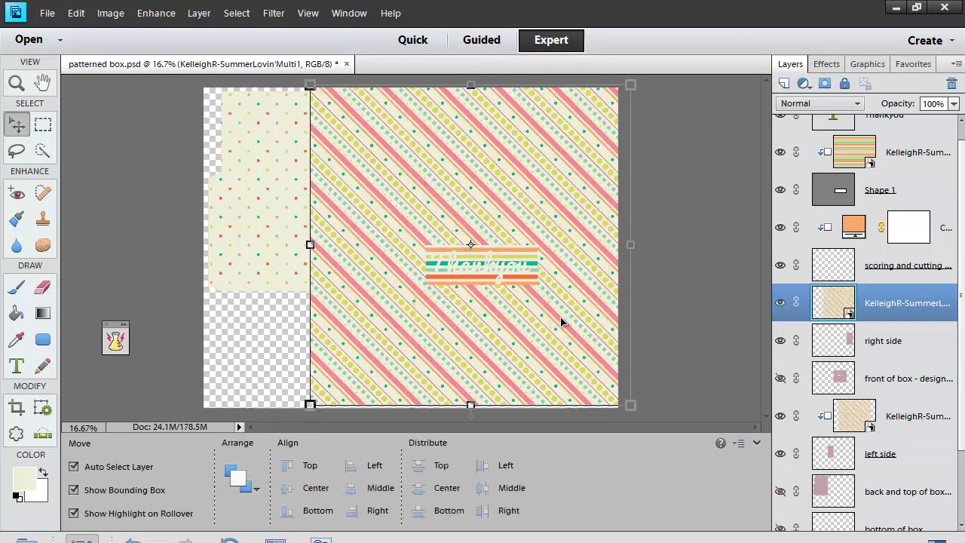
{"action": "key", "text": "ctrl+g"}
{"action": "left_click", "coordinate": [477, 353]}
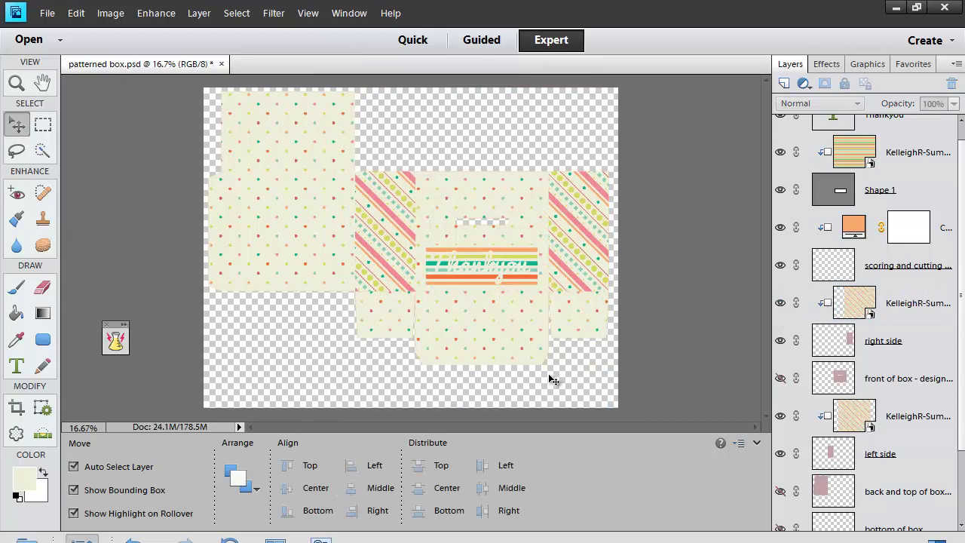
{"action": "left_click", "coordinate": [524, 285]}
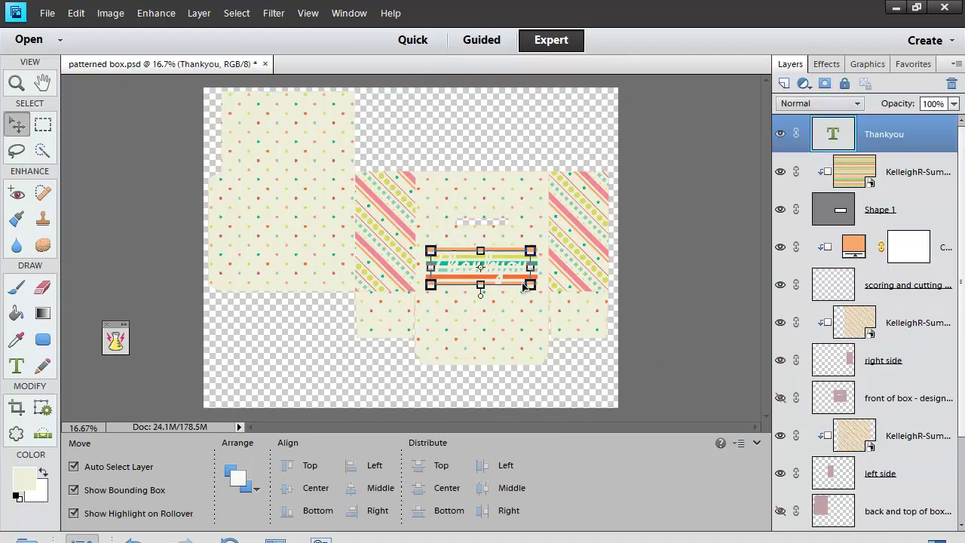
{"action": "scroll", "coordinate": [961, 503], "scroll_direction": "down", "scroll_amount": 3}
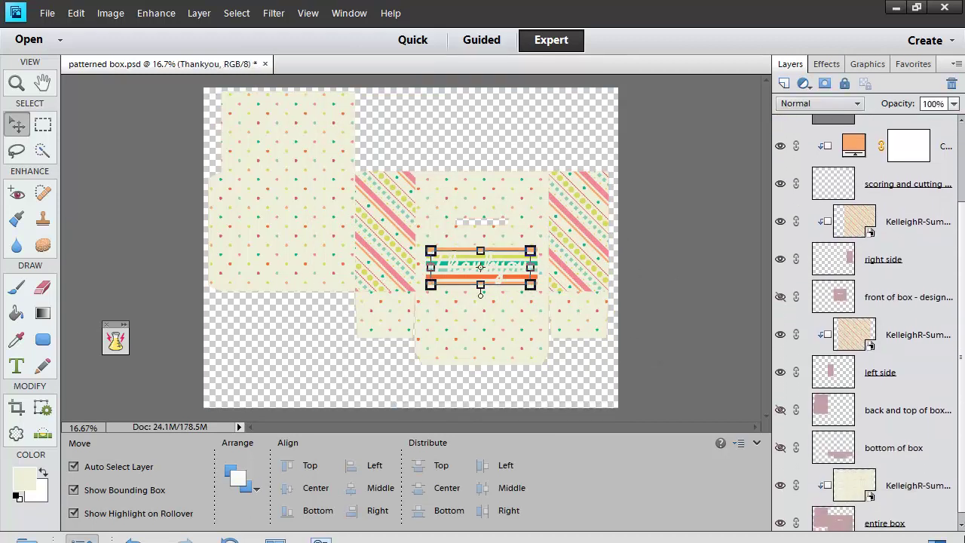
{"action": "left_click", "coordinate": [705, 365]}
{"action": "key", "text": "ctrl+equal"}
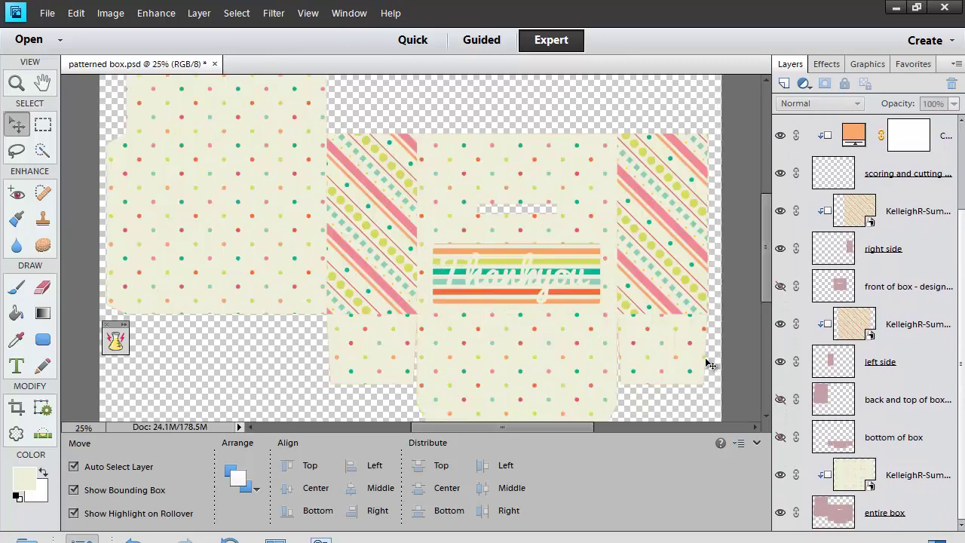
{"action": "key", "text": "ctrl+equal"}
{"action": "key", "text": "ctrl+minus"}
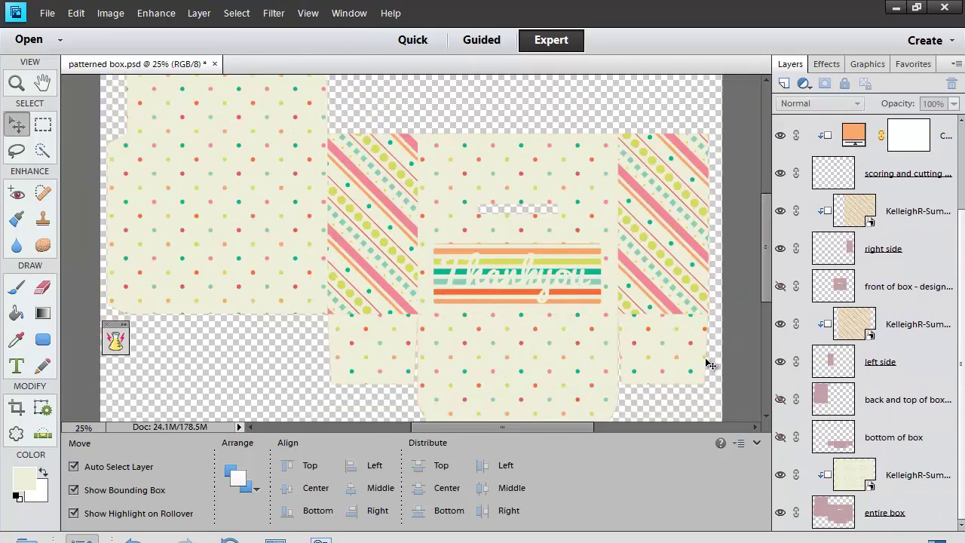
{"action": "key", "text": "ctrl+semicolon"}
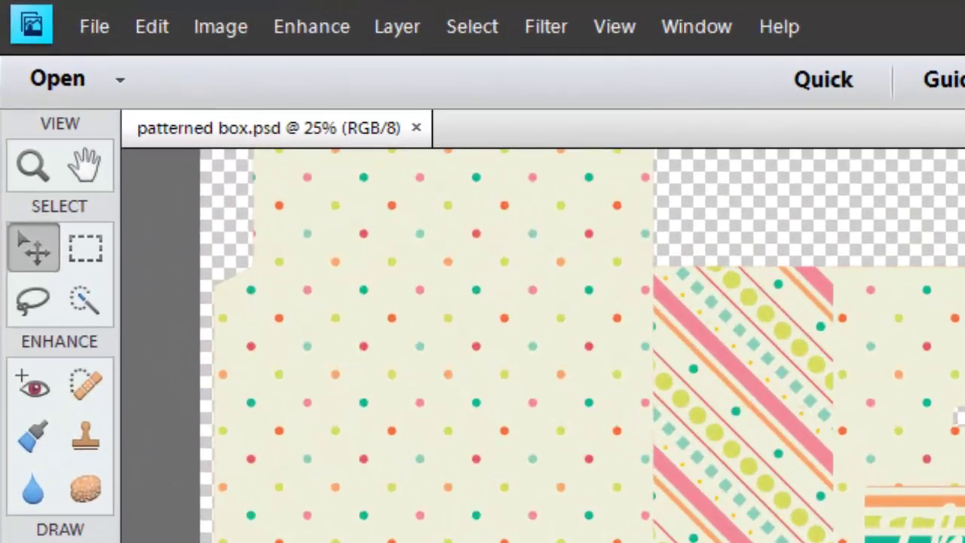
- Save a non-interlaced PNG copy of the box as patterned box.png, without including it in the version set with the original
{"action": "left_click", "coordinate": [94, 32]}
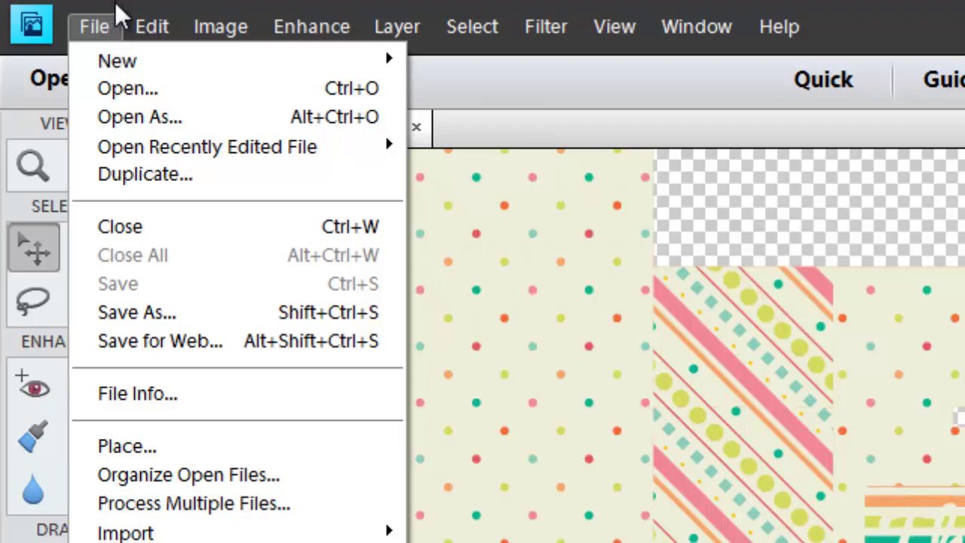
{"action": "left_click", "coordinate": [138, 313]}
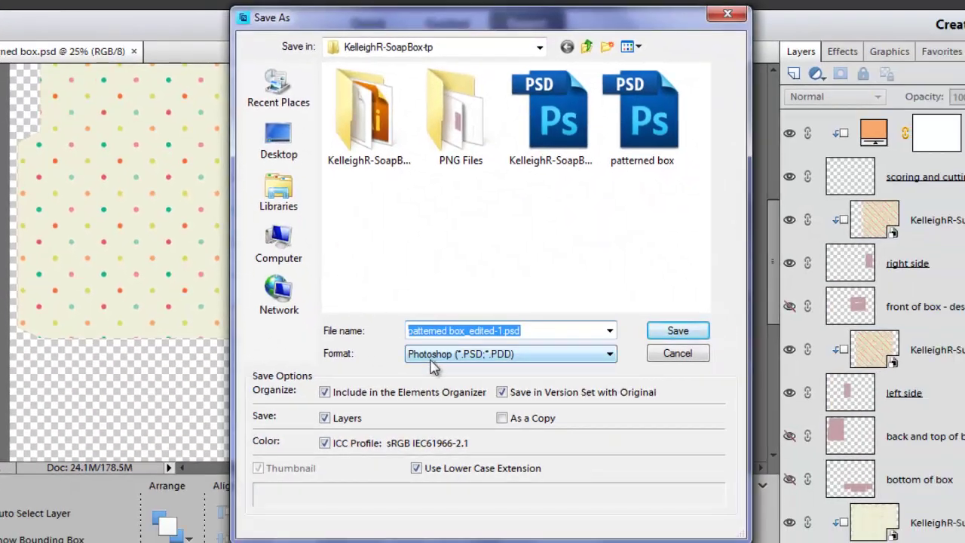
{"action": "left_click", "coordinate": [432, 360]}
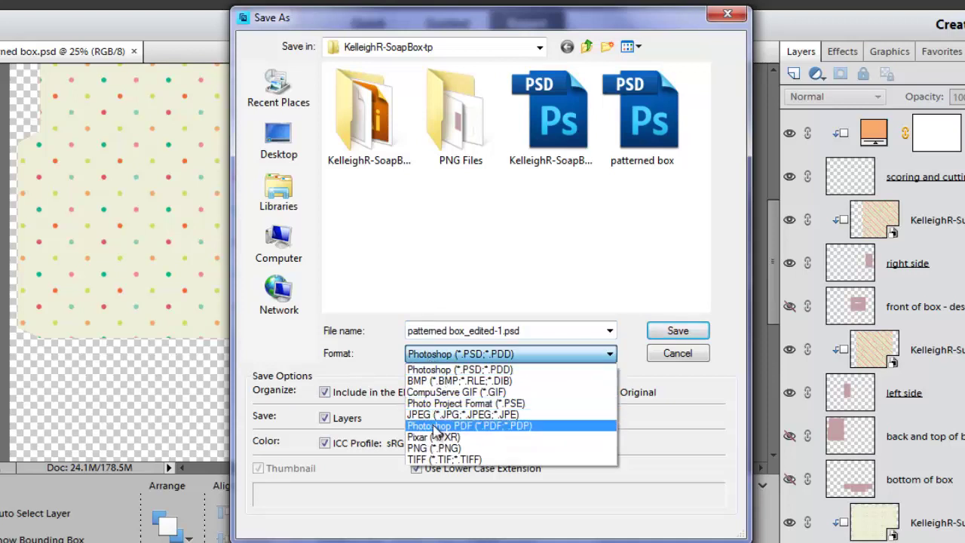
{"action": "left_click", "coordinate": [435, 448]}
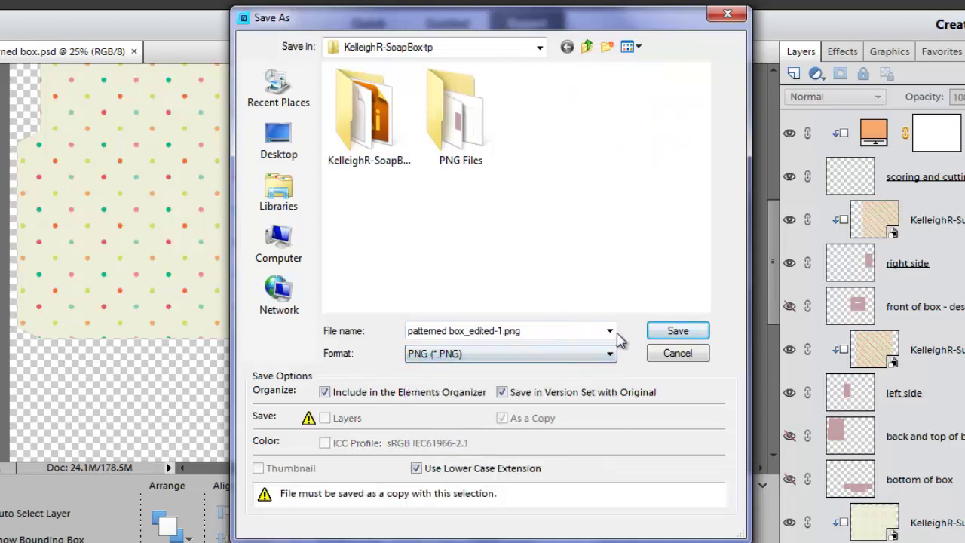
{"action": "left_click", "coordinate": [530, 394]}
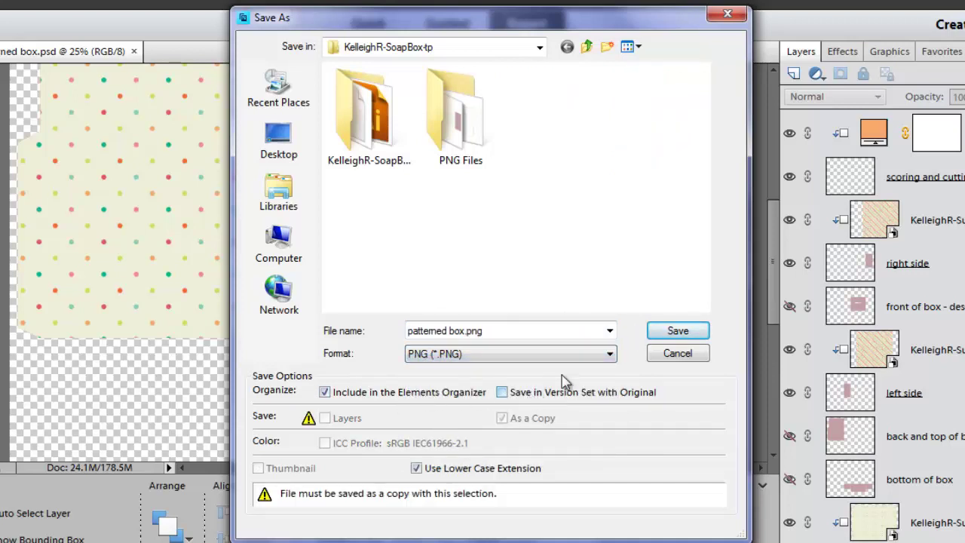
{"action": "left_click", "coordinate": [662, 334]}
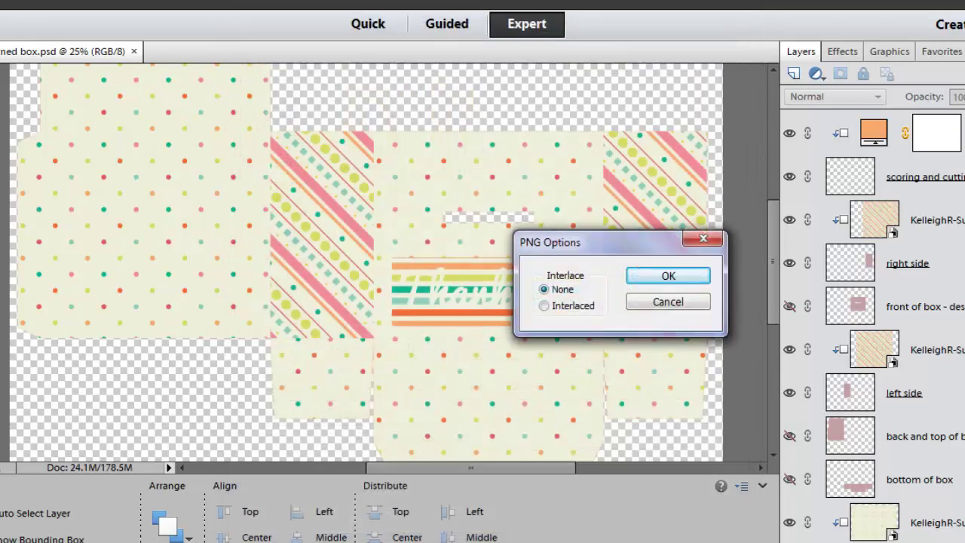
{"action": "left_click", "coordinate": [647, 280]}
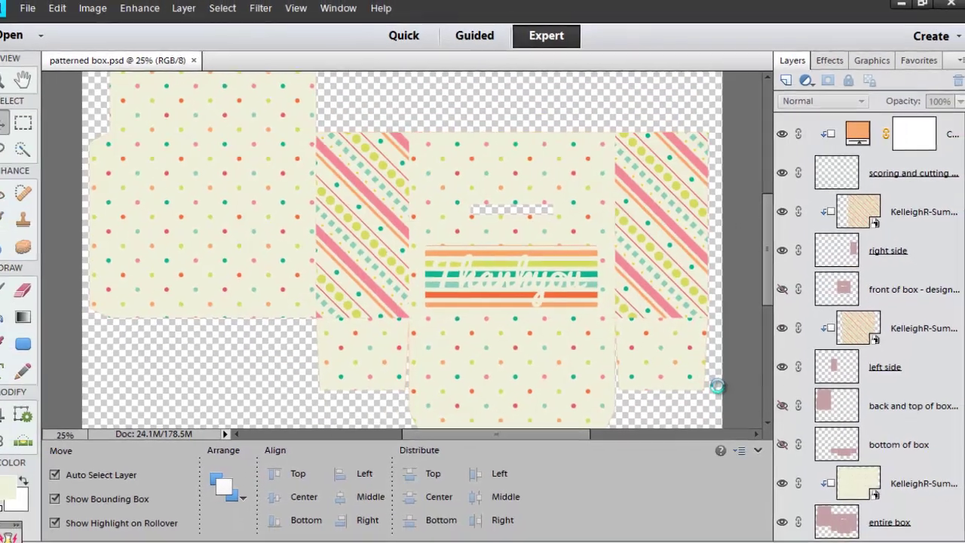